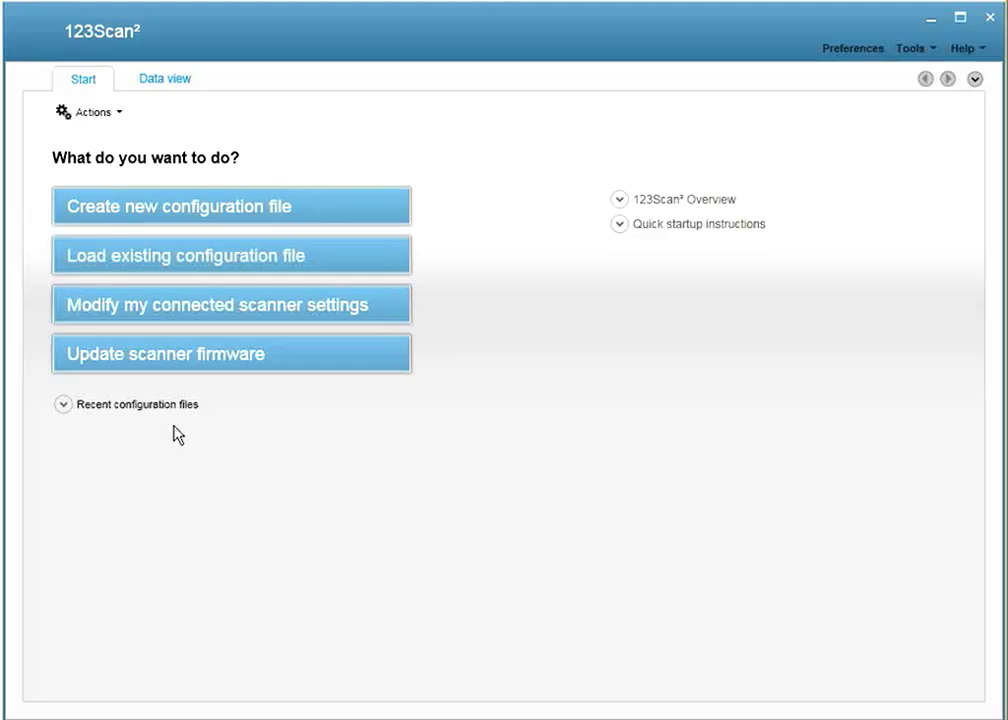
# Step: Start a new configuration file without a connected scanner and pick the DS9808 family
pyautogui.click(232, 207)
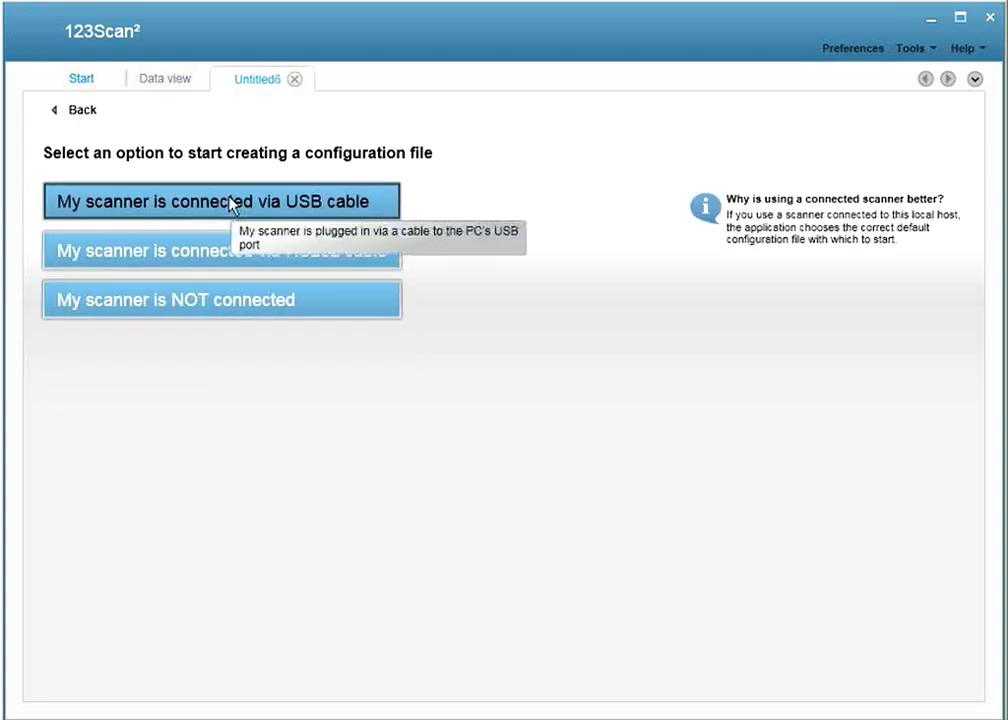
pyautogui.click(181, 306)
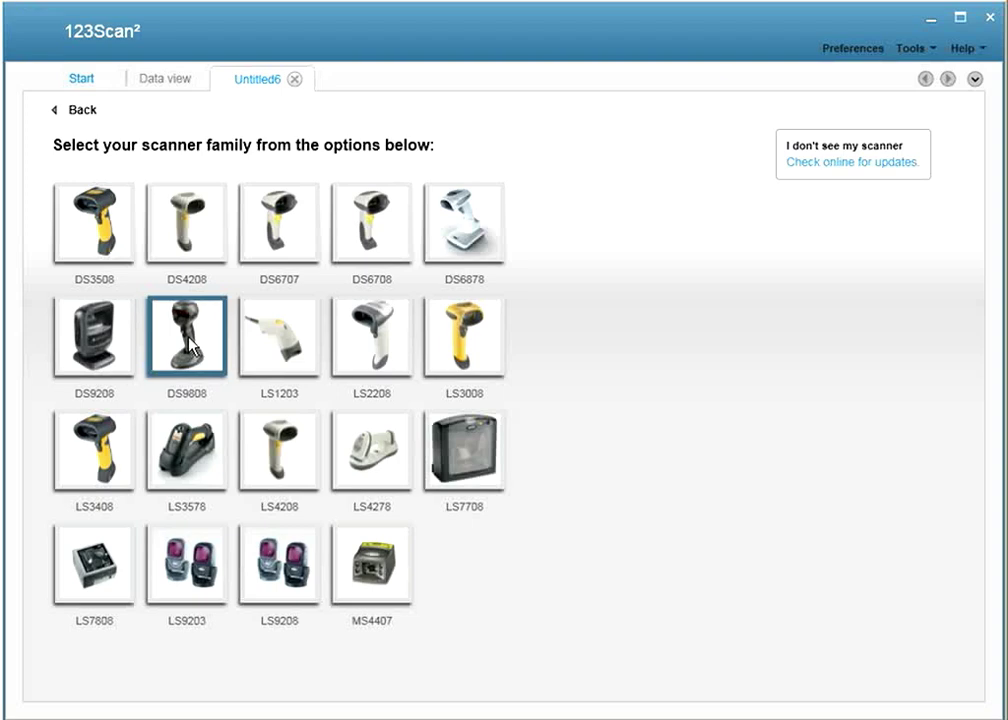
pyautogui.click(190, 345)
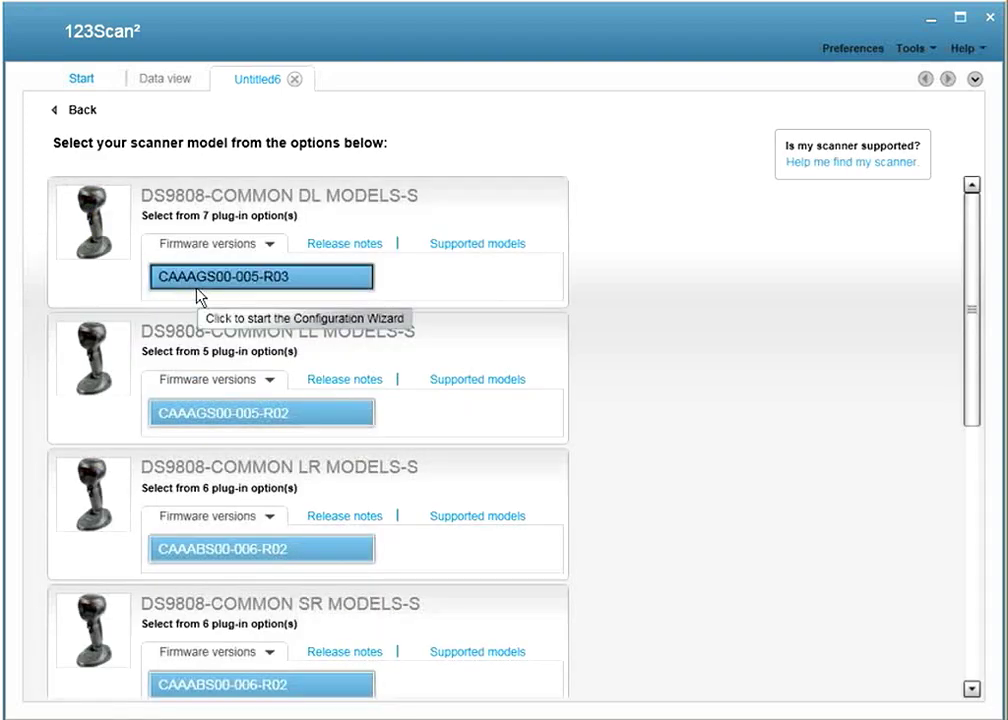
# Step: Review supported models and release notes, start with firmware CAAAGS00-005-R03, and choose the USB-connected option
pyautogui.click(463, 383)
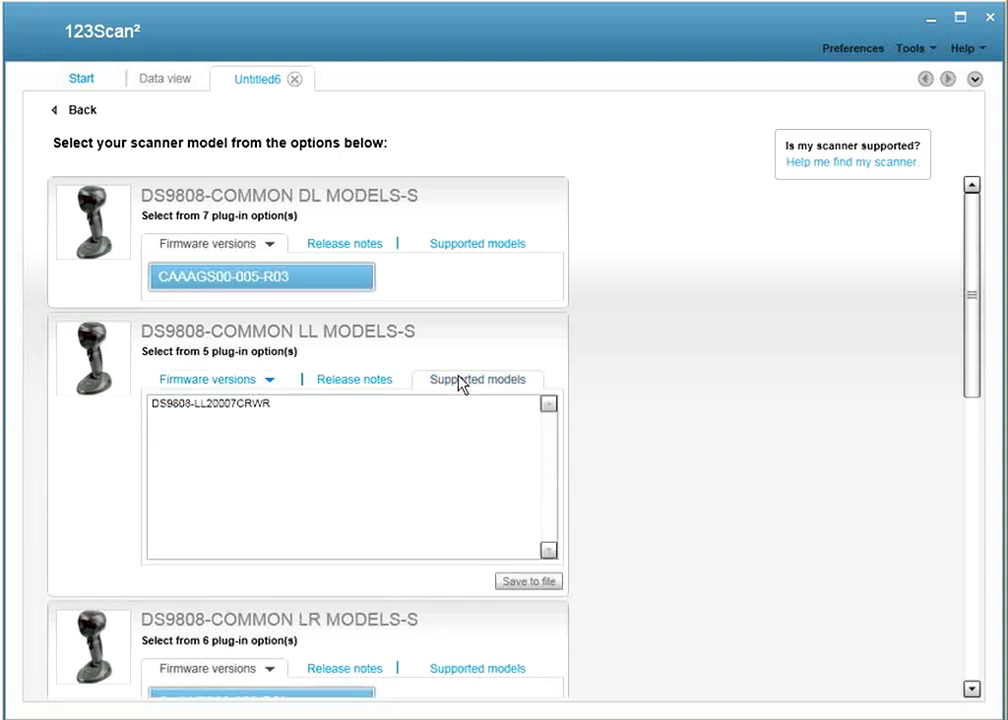
pyautogui.click(466, 246)
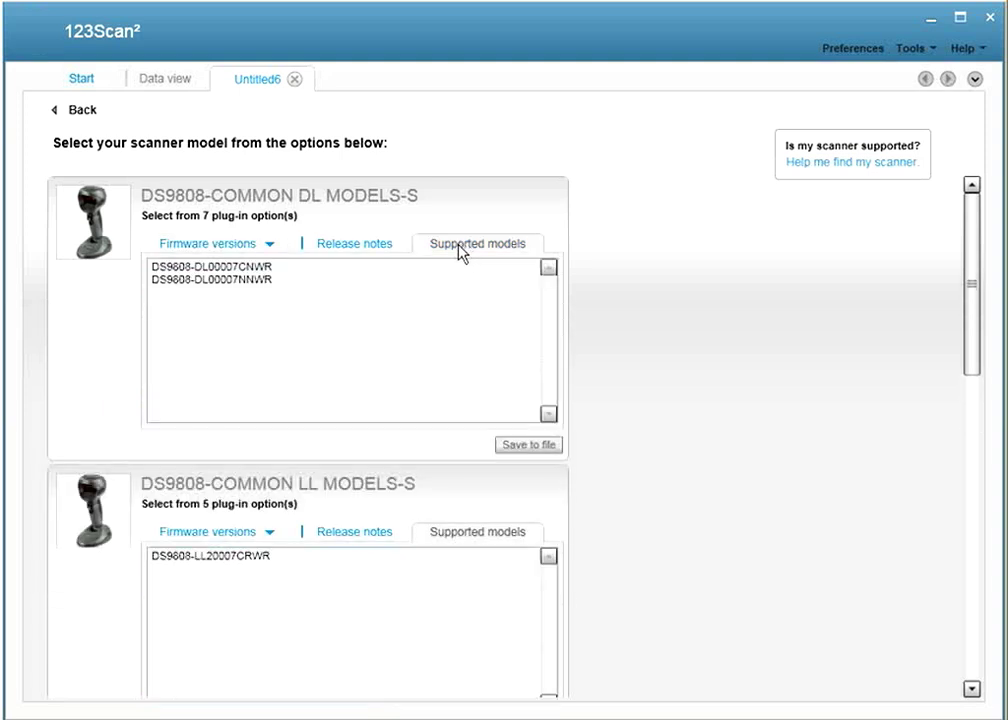
pyautogui.click(356, 250)
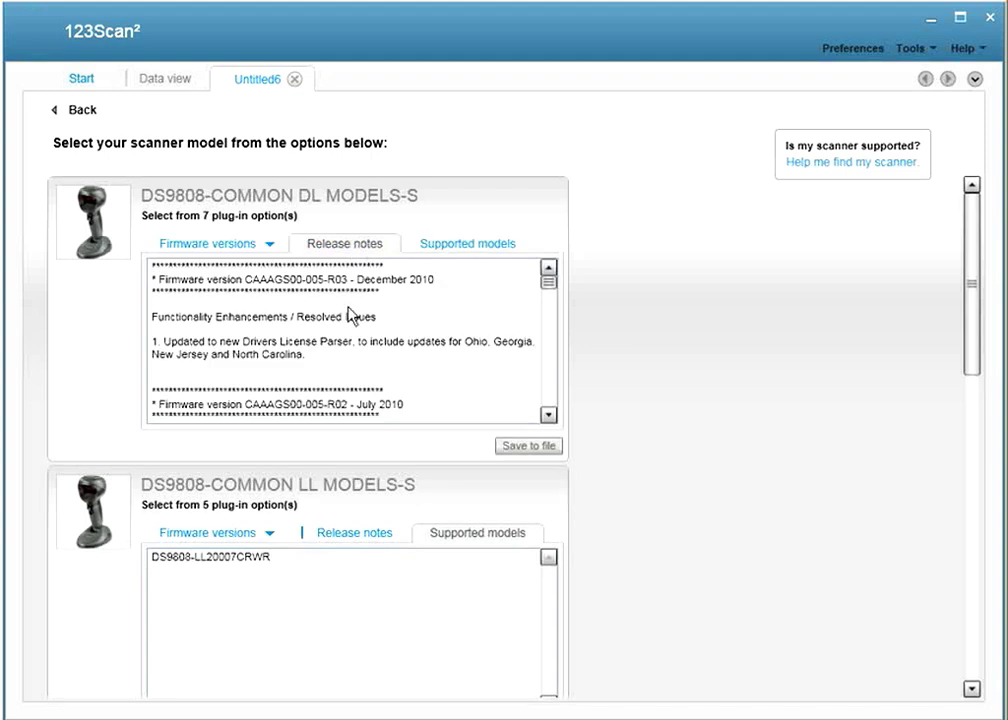
pyautogui.click(228, 247)
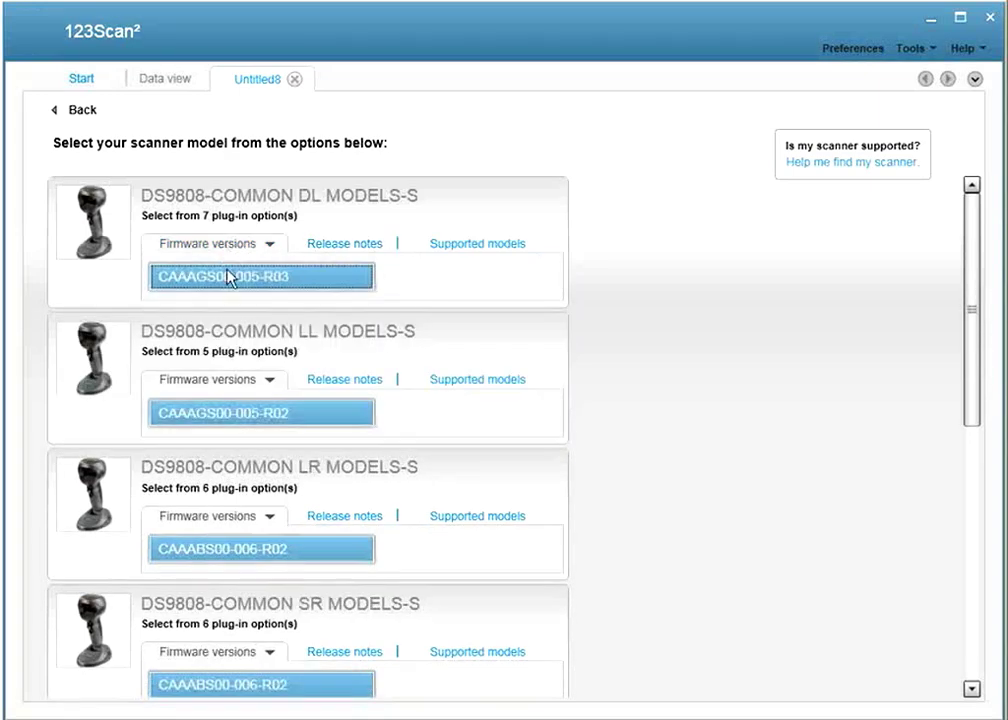
pyautogui.click(229, 278)
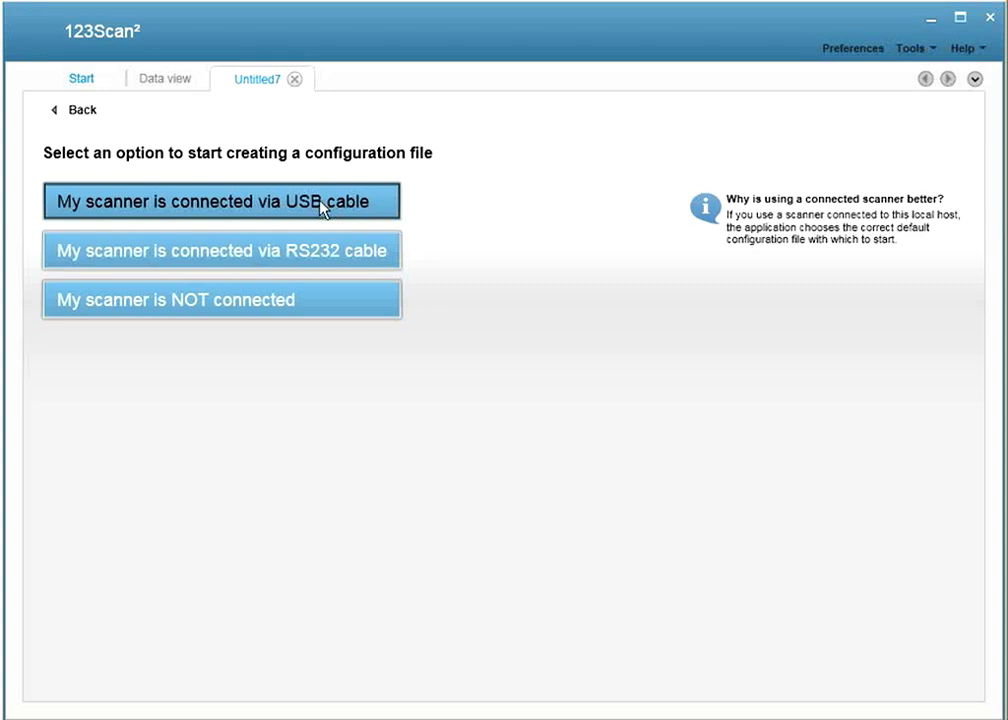
pyautogui.click(322, 205)
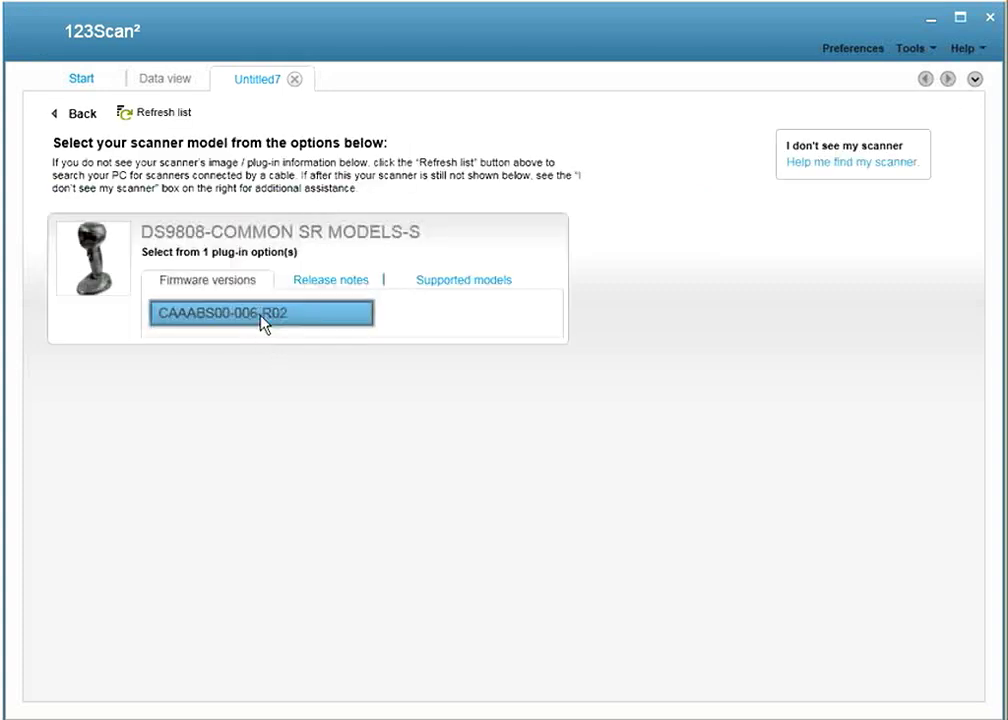
# Step: Pick firmware CAAABS00-006-R02, browse the wizard steps, and select the name Untitled8 on Name and notes
pyautogui.click(263, 314)
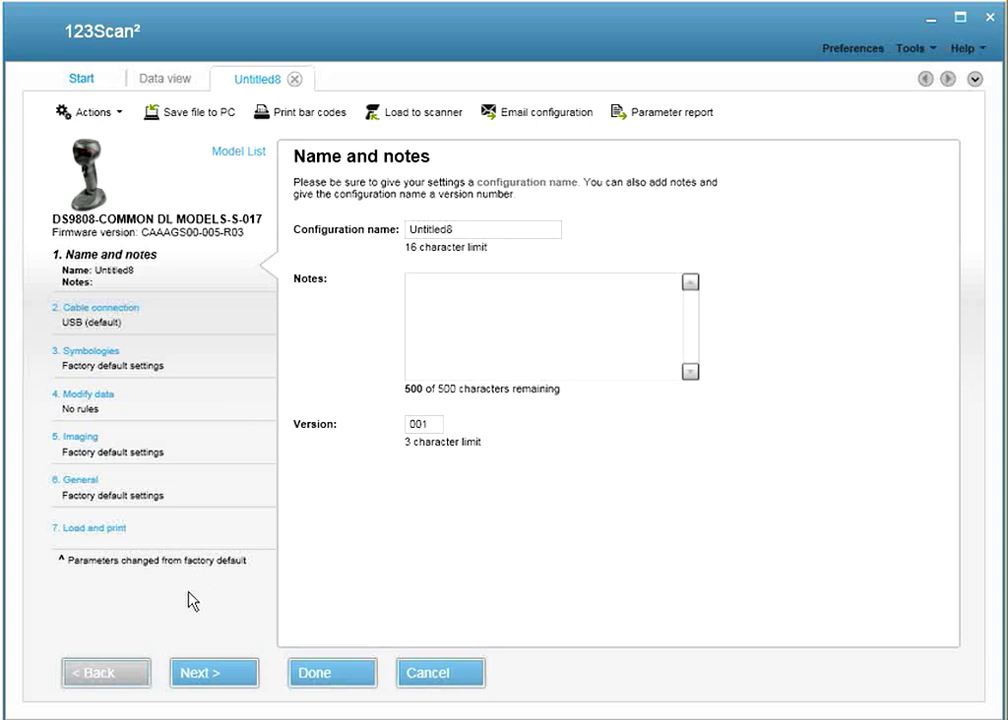
pyautogui.click(182, 674)
pyautogui.click(97, 677)
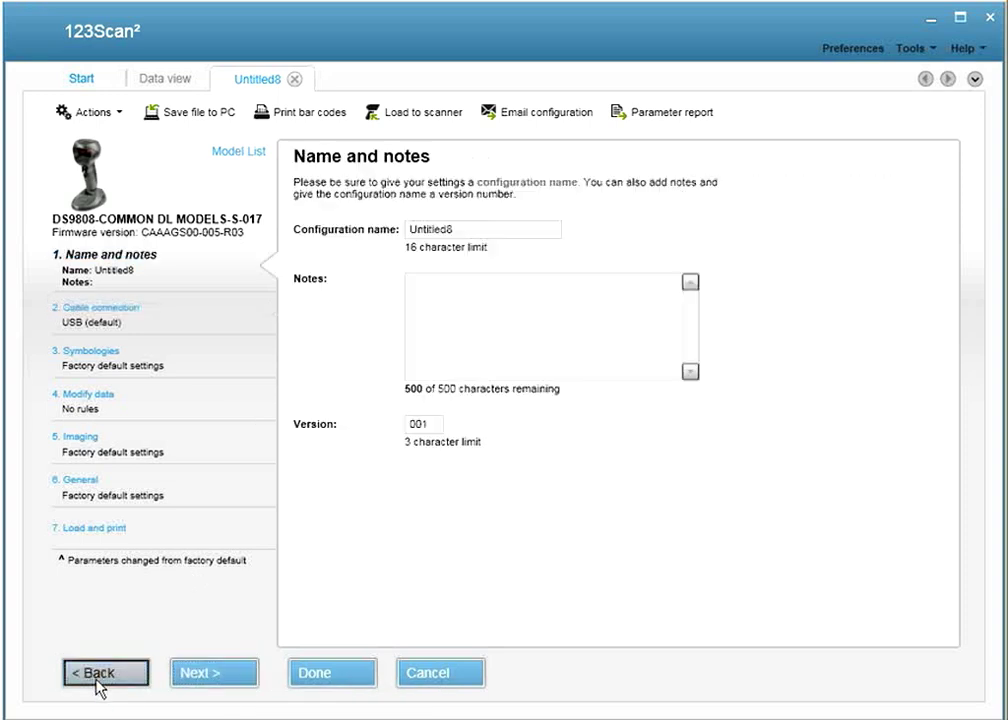
pyautogui.click(90, 314)
pyautogui.click(85, 405)
pyautogui.click(78, 260)
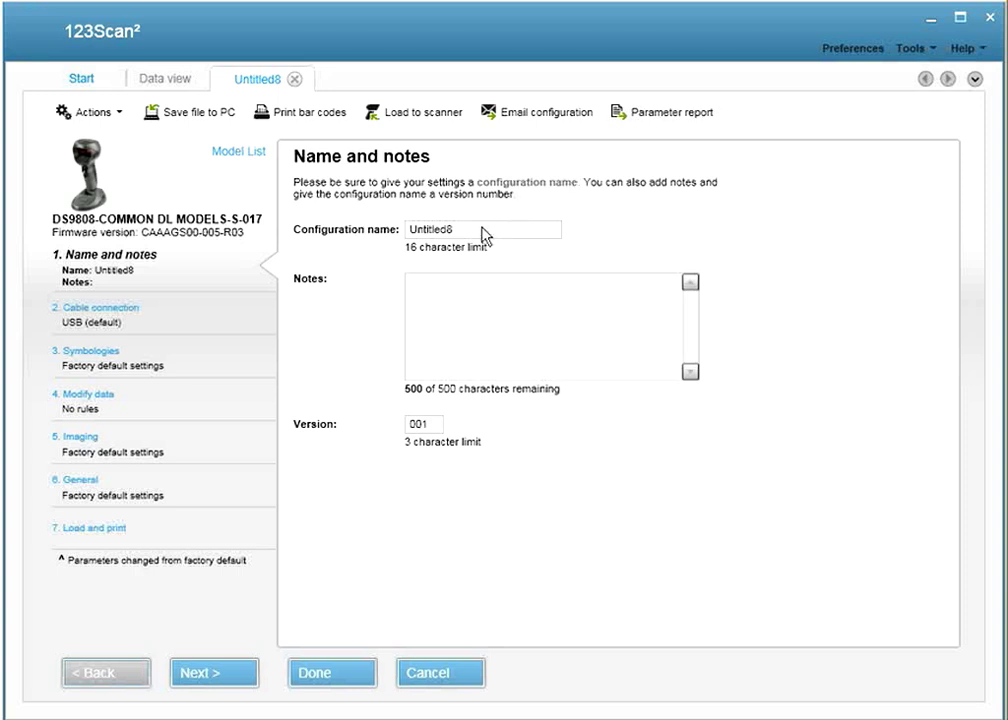
pyautogui.moveTo(484, 232); pyautogui.dragTo(382, 241)
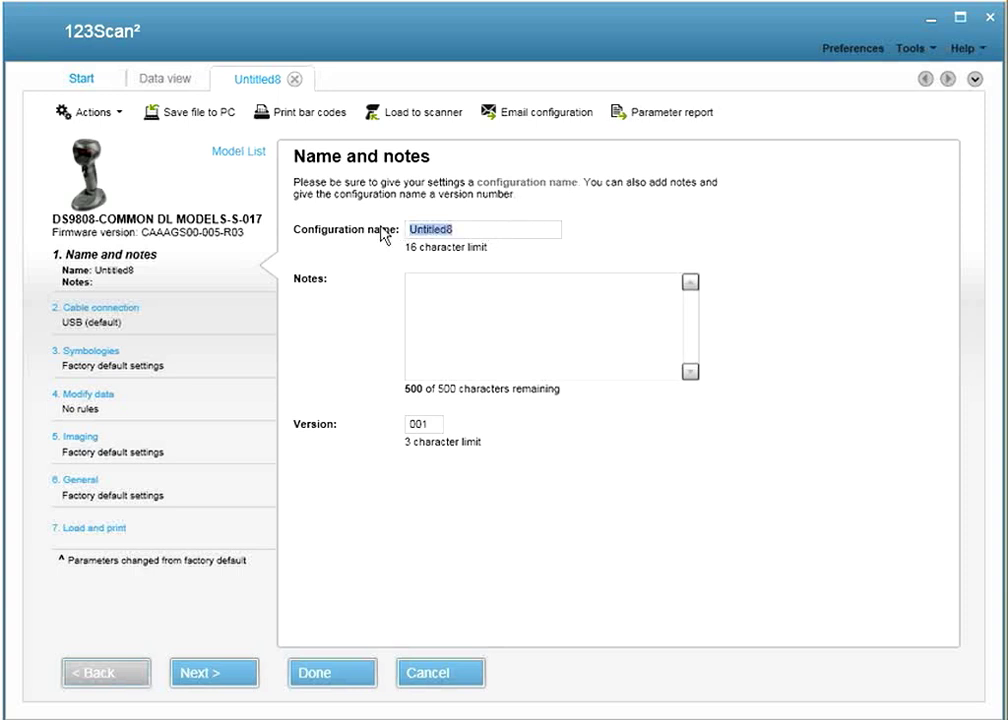
# Step: Name the configuration 'Test 1' and set the USB device type to USB OPOS Handheld
pyautogui.write('Test 1')
pyautogui.click(216, 672)
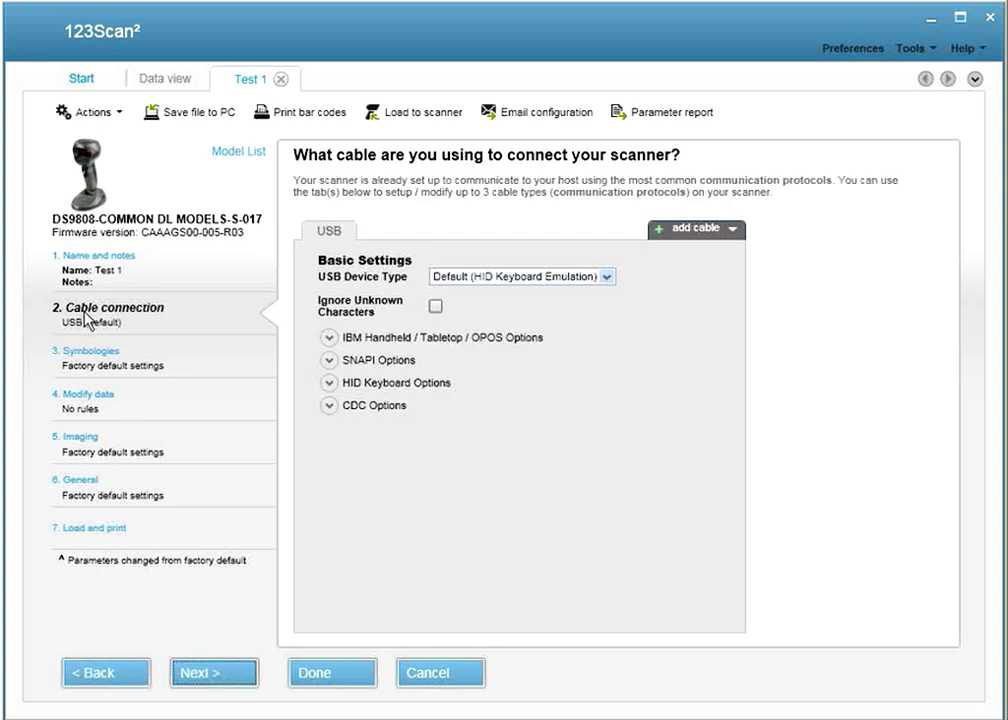
pyautogui.click(477, 282)
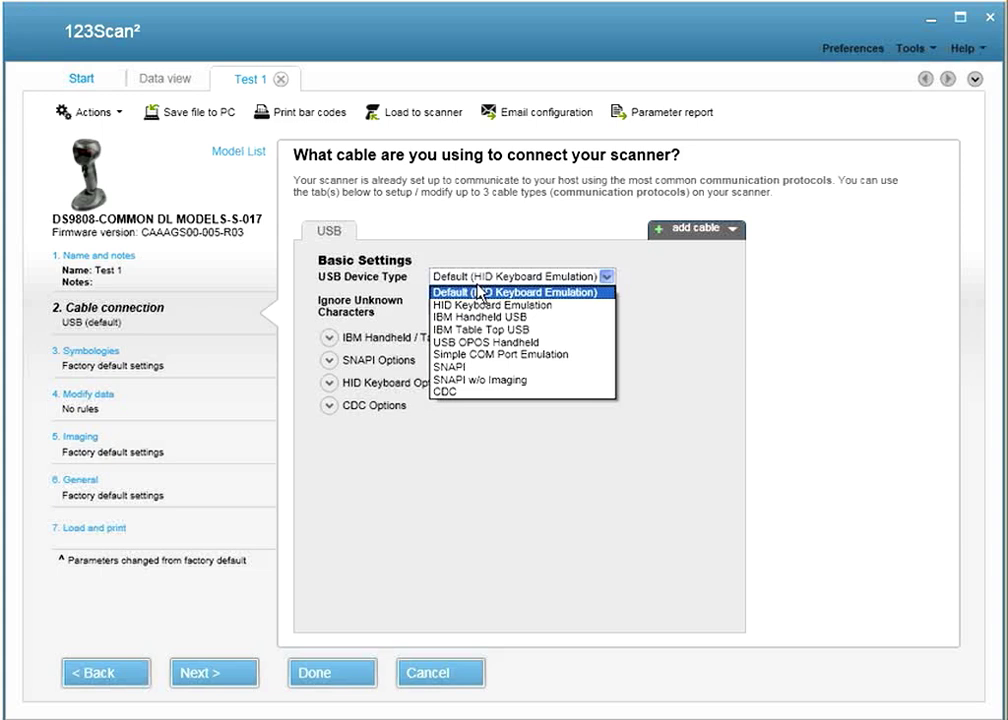
pyautogui.click(489, 343)
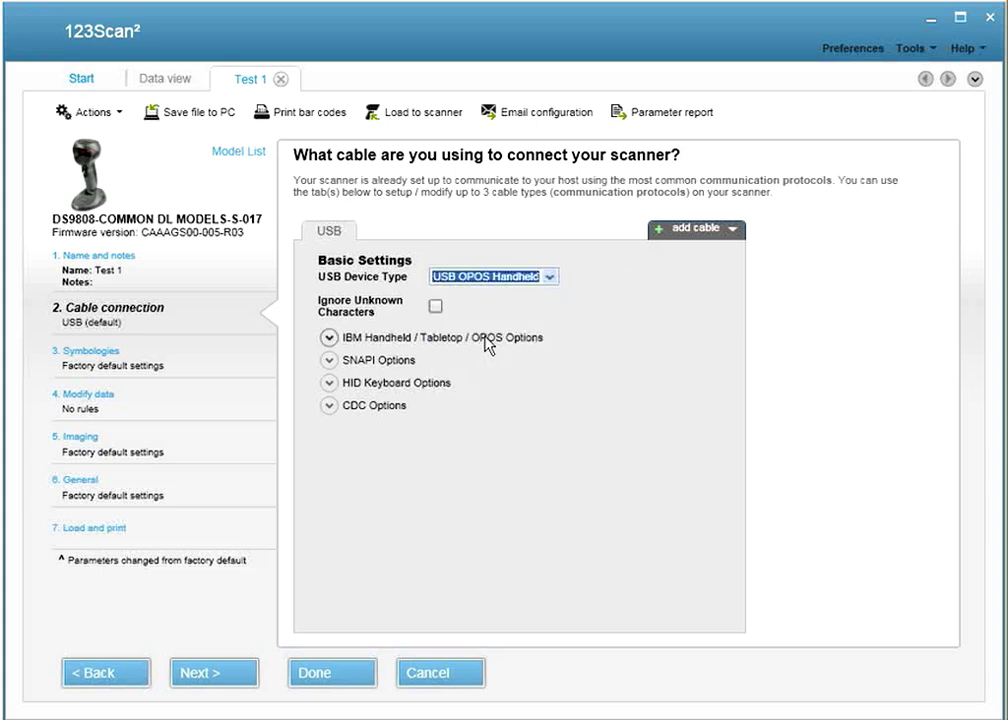
# Step: Add a Single RS232C cable with Standard Host type and advance to Symbologies
pyautogui.click(700, 238)
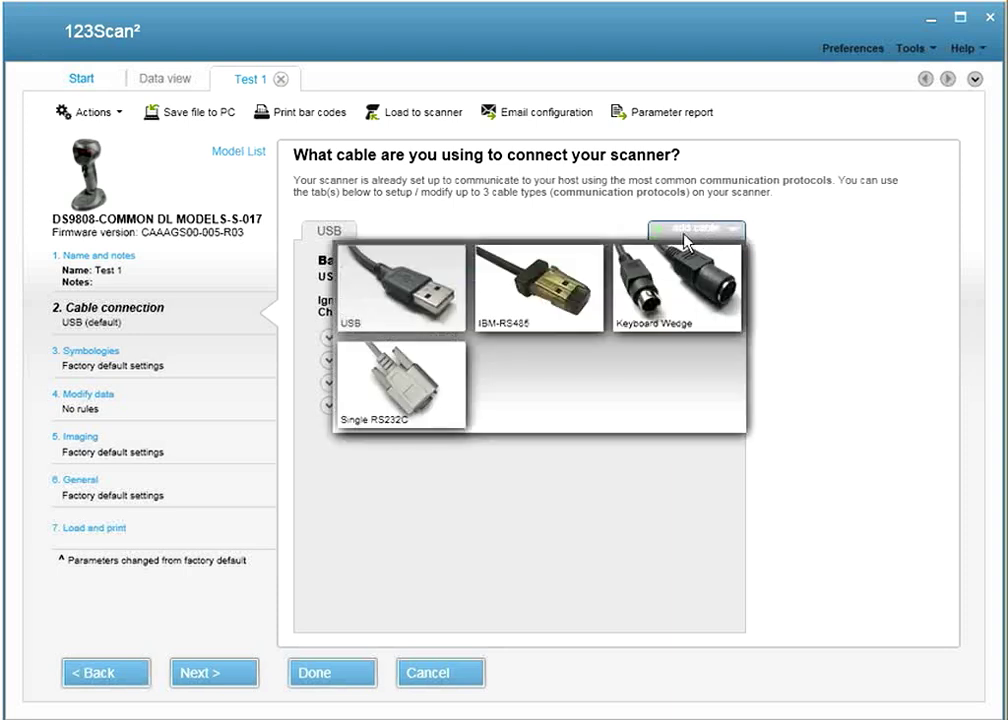
pyautogui.click(410, 398)
pyautogui.click(511, 320)
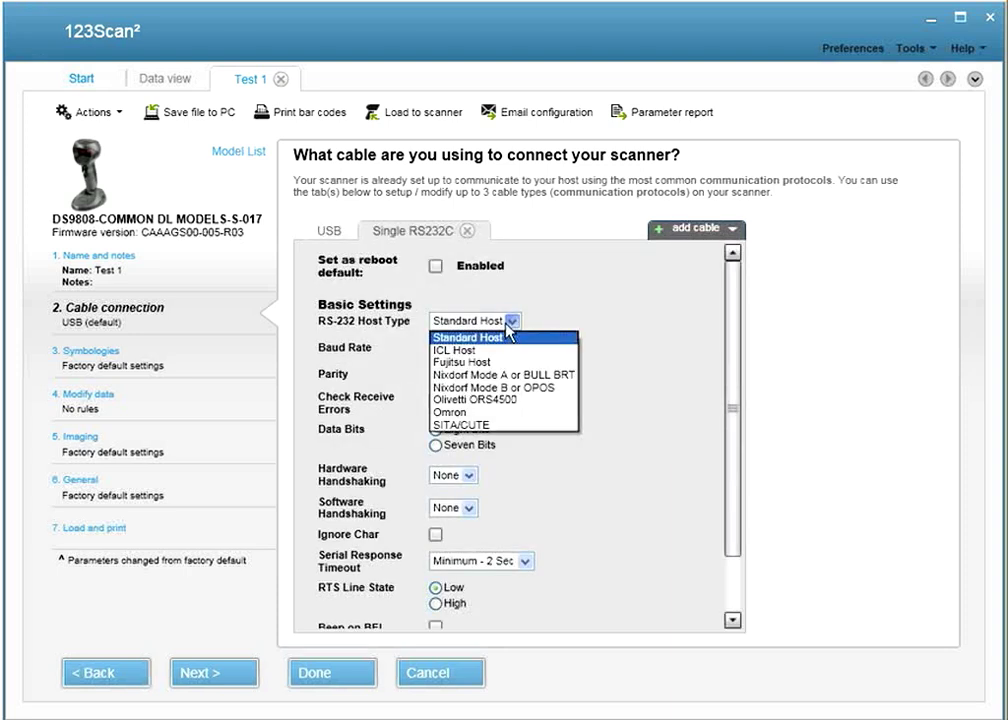
pyautogui.click(509, 333)
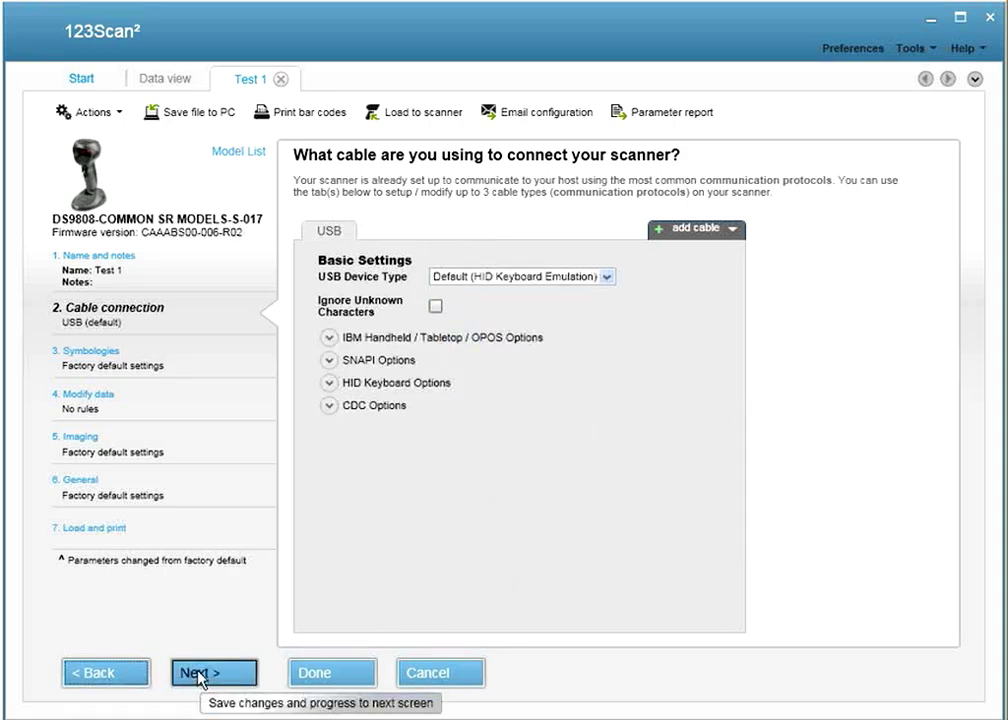
pyautogui.click(197, 674)
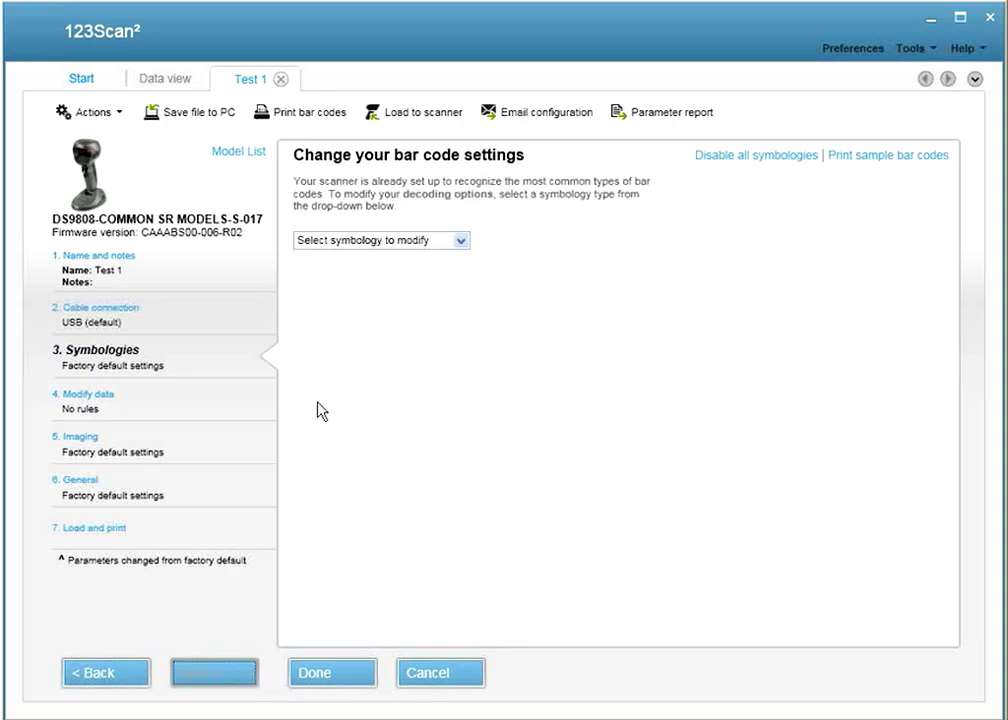
# Step: Disable all symbologies, then re-enable UPC-A and UCC Coupon Code under UPC EAN
pyautogui.click(460, 241)
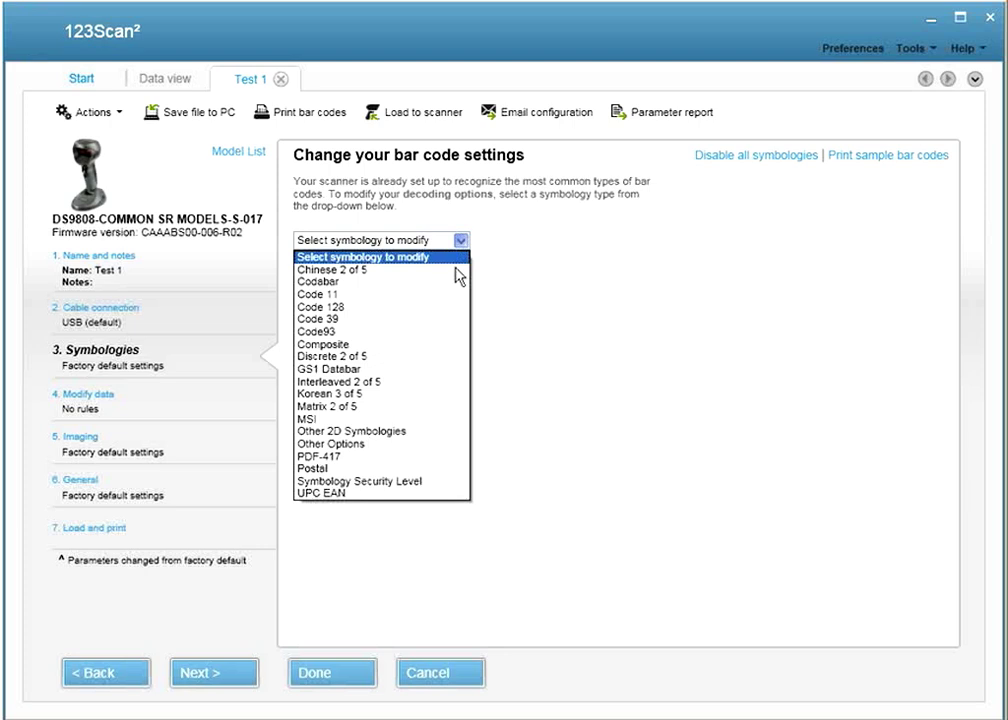
pyautogui.click(395, 494)
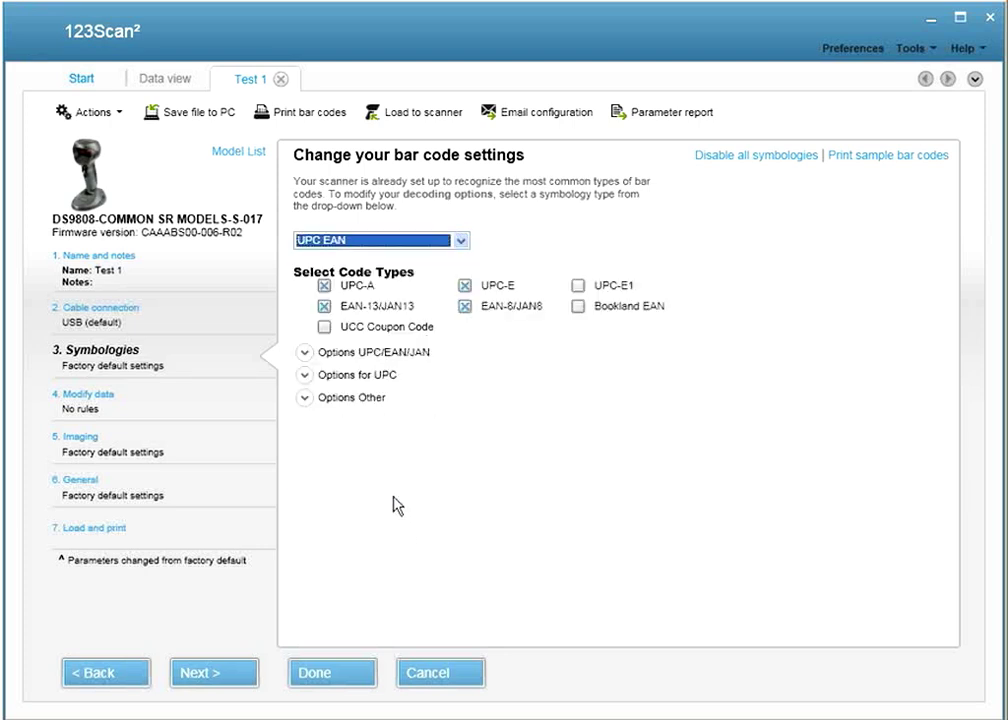
pyautogui.click(324, 328)
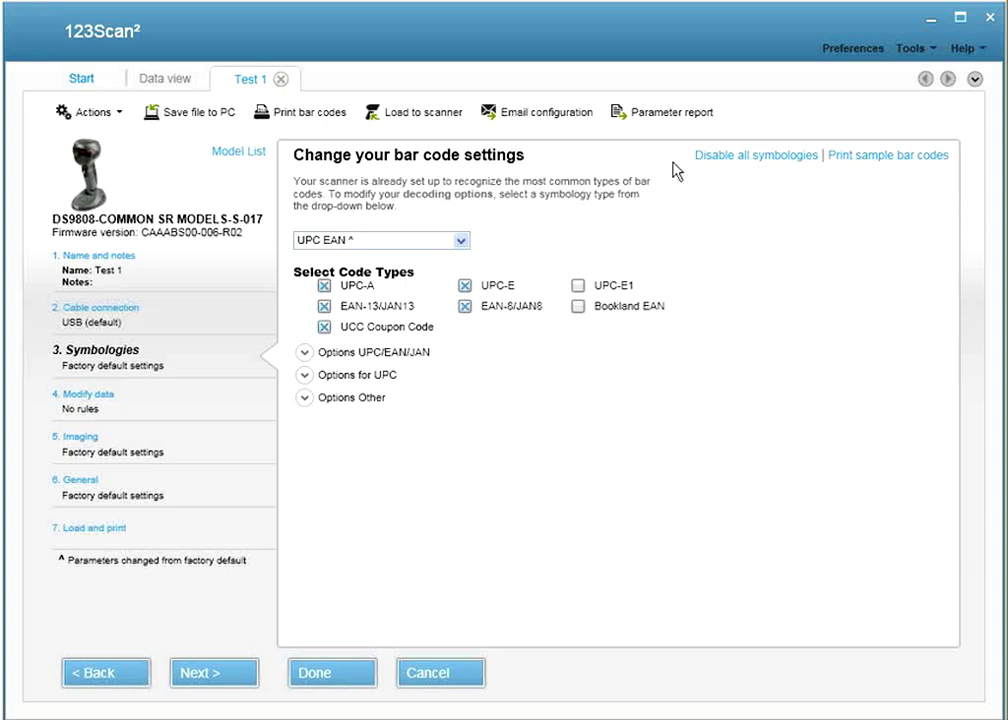
pyautogui.click(752, 158)
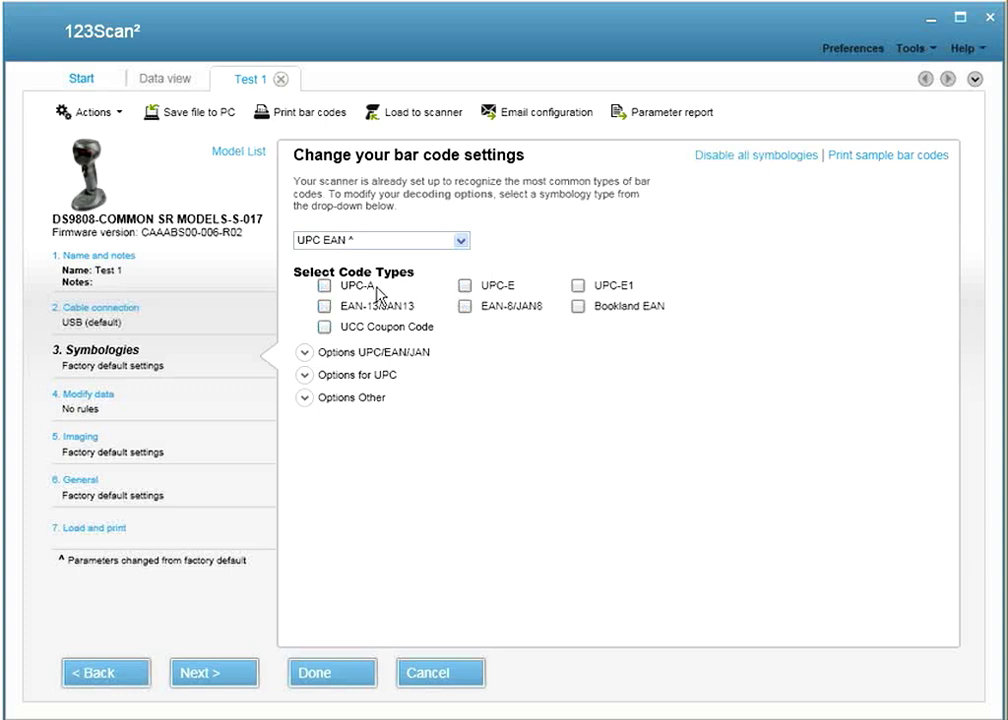
pyautogui.click(326, 289)
pyautogui.click(328, 329)
# Step: Enable Code 128 and move on to the Modify Data step
pyautogui.click(461, 241)
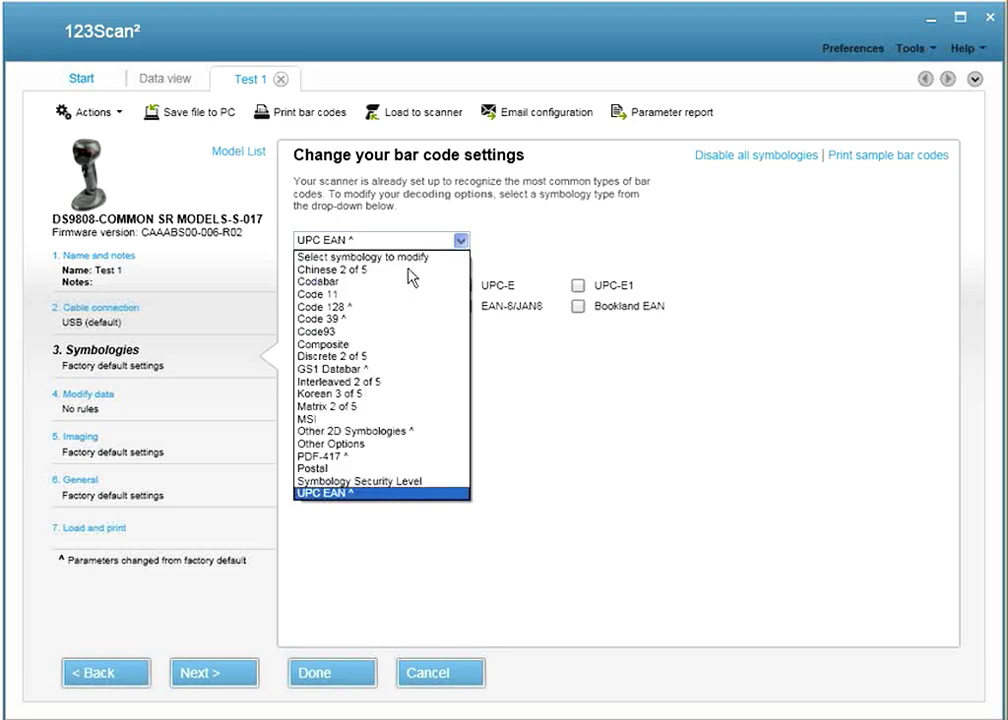
pyautogui.click(345, 308)
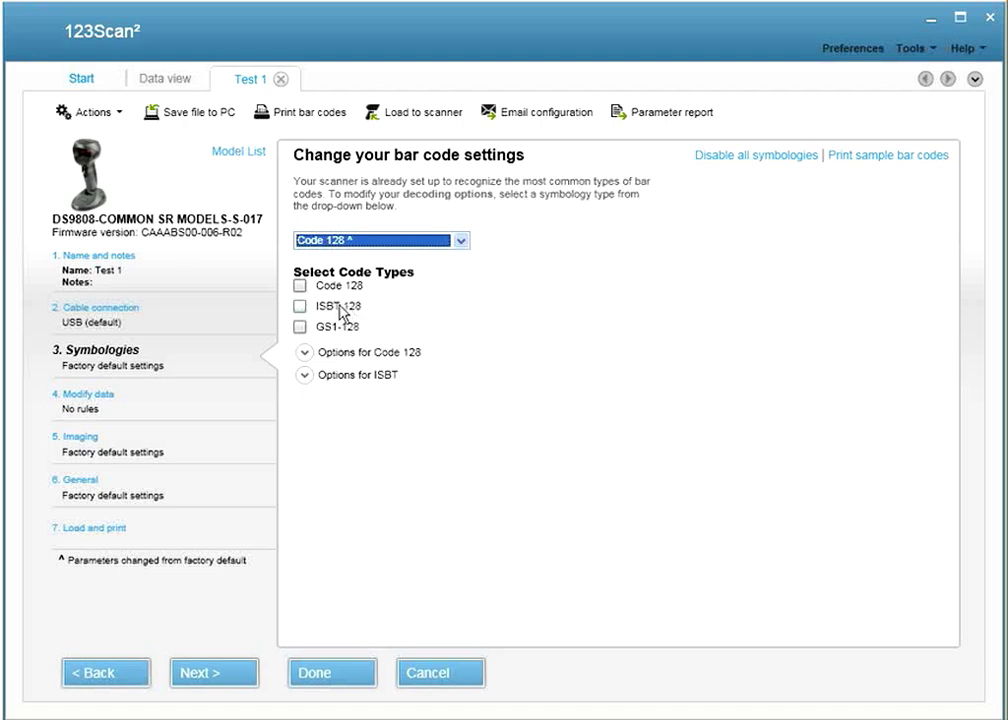
pyautogui.click(300, 285)
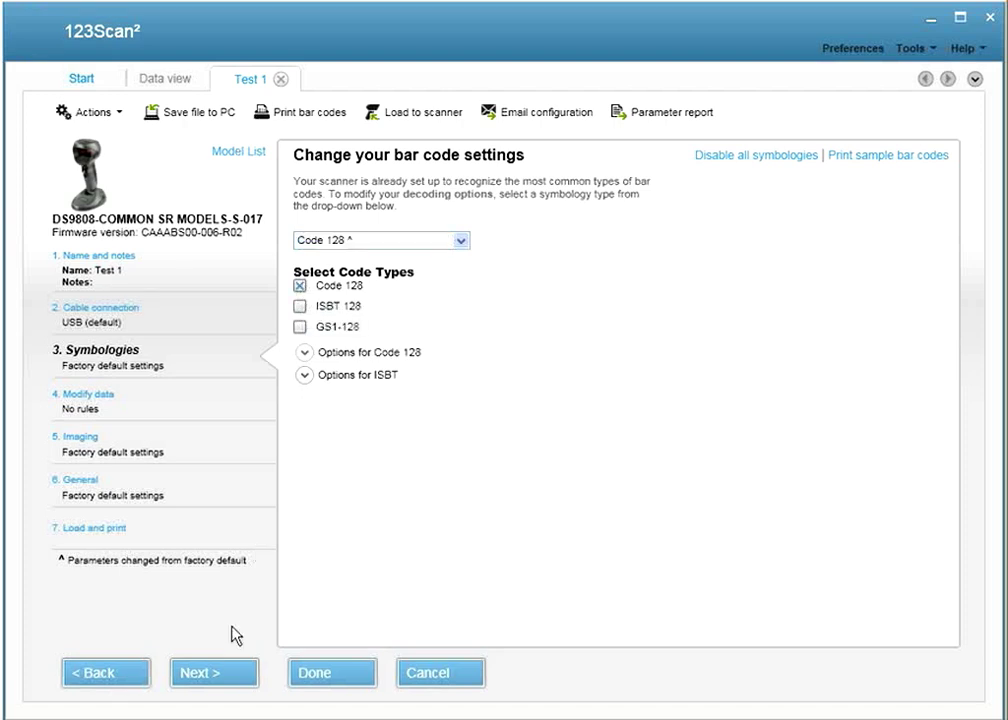
pyautogui.click(235, 676)
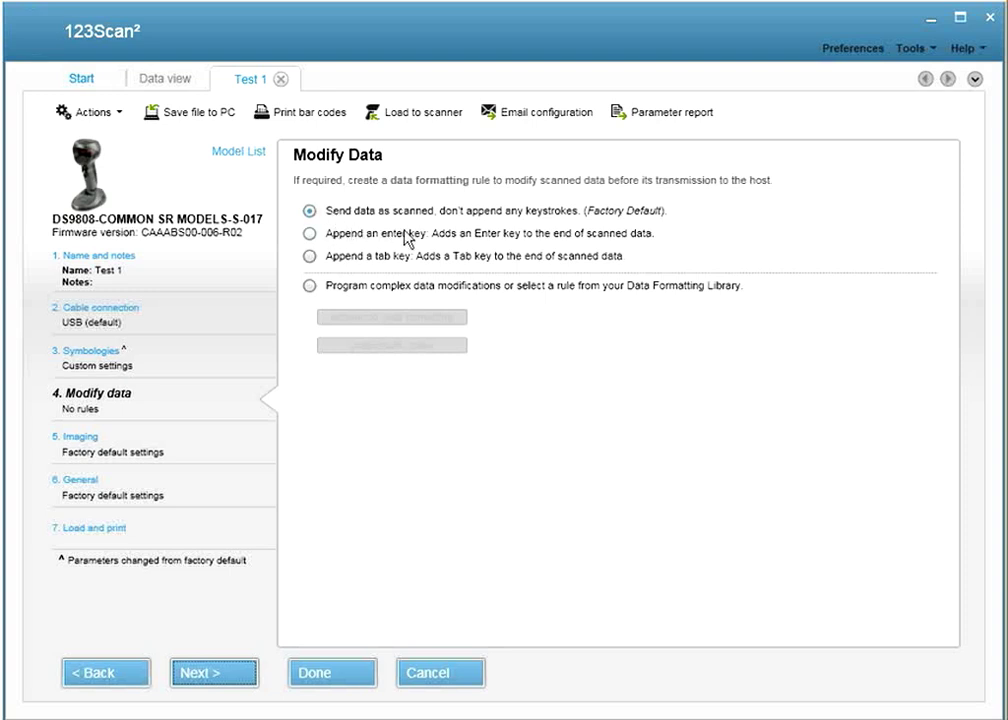
# Step: Try the Enter, Tab and complex-rule options, then keep 'Send data as scanned' and continue to Imaging
pyautogui.click(309, 233)
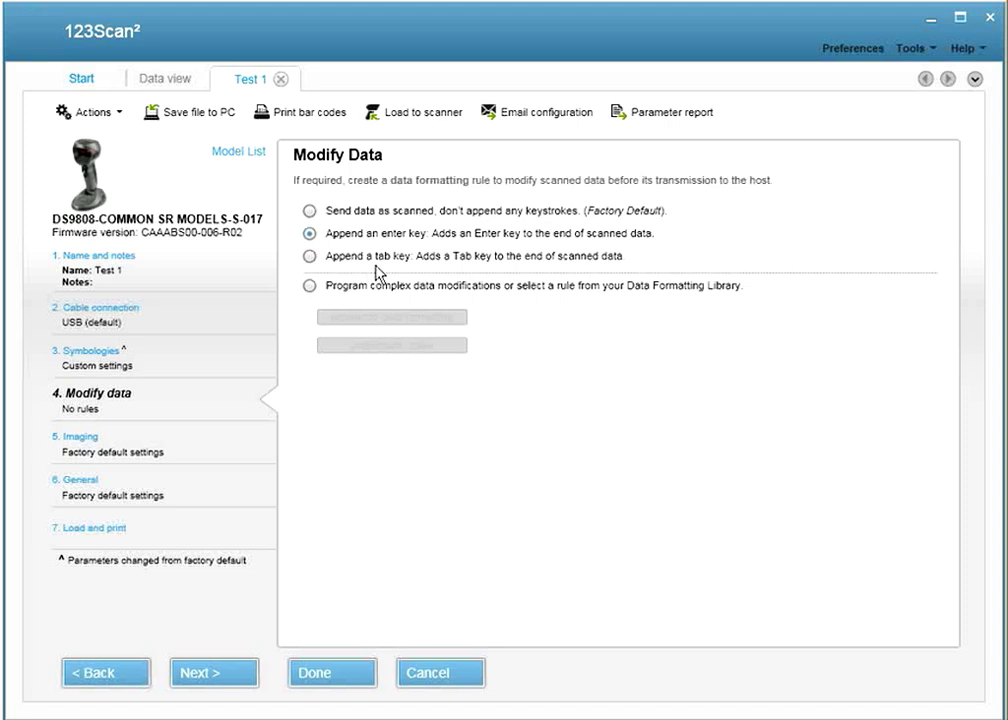
pyautogui.click(310, 256)
pyautogui.click(310, 285)
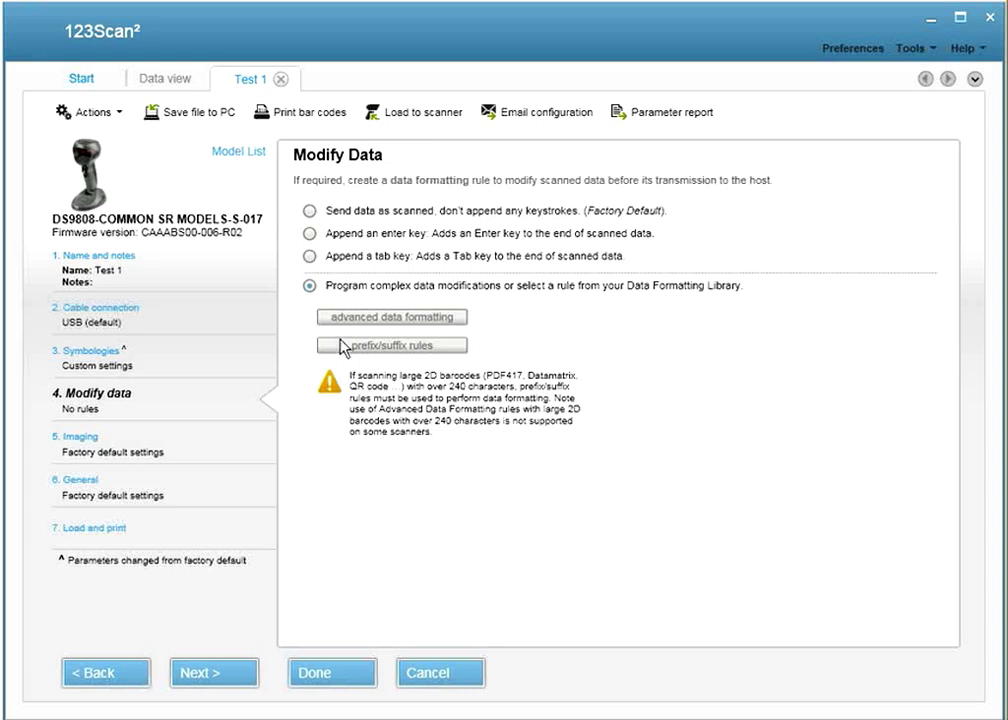
pyautogui.click(309, 212)
pyautogui.click(195, 676)
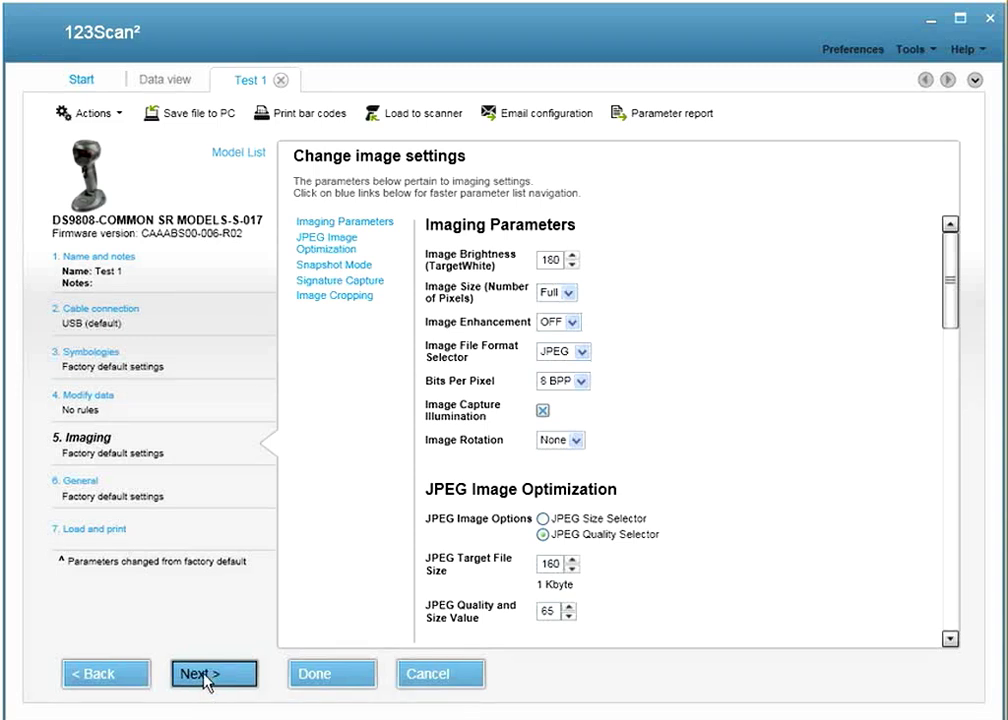
# Step: Leave Imaging and General settings unchanged, review the Beeper options, and reach Load and print
pyautogui.click(205, 677)
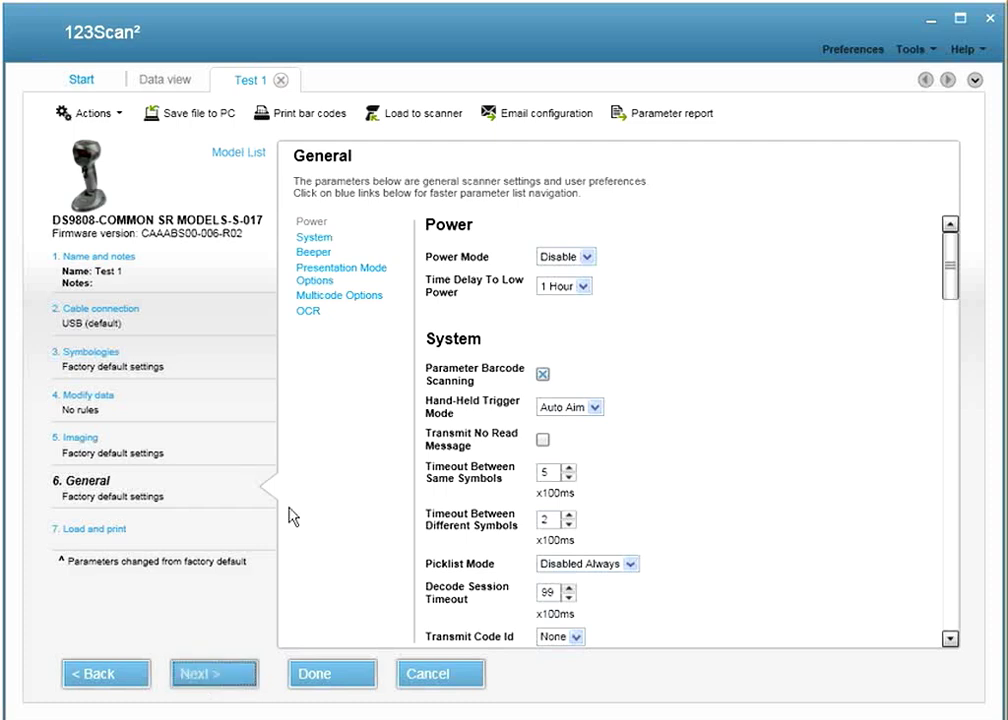
pyautogui.click(311, 255)
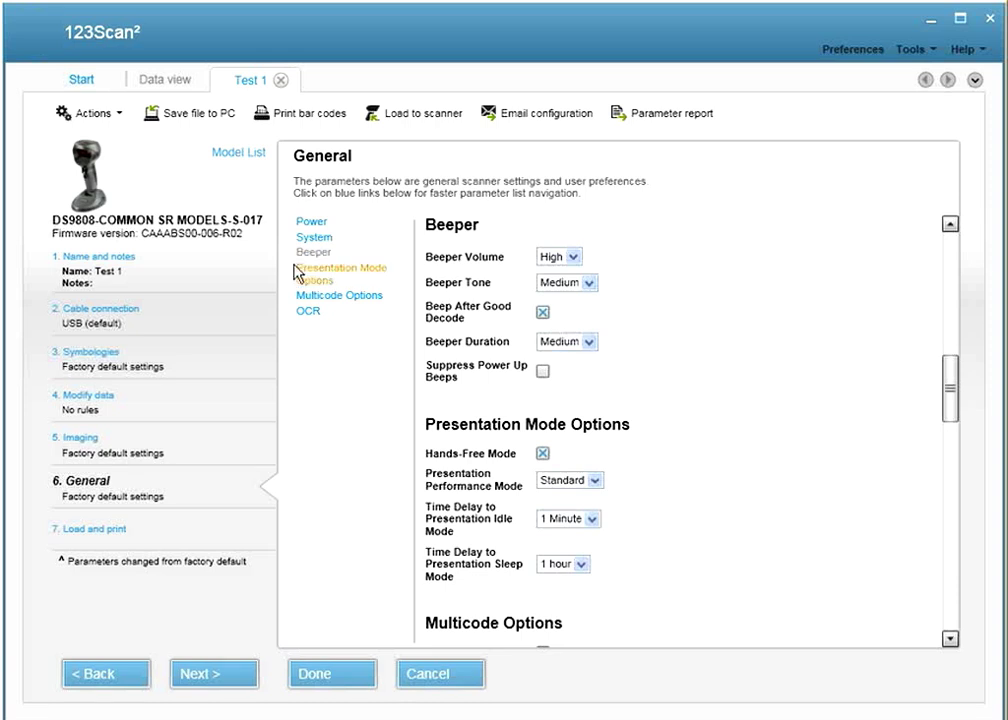
pyautogui.click(214, 676)
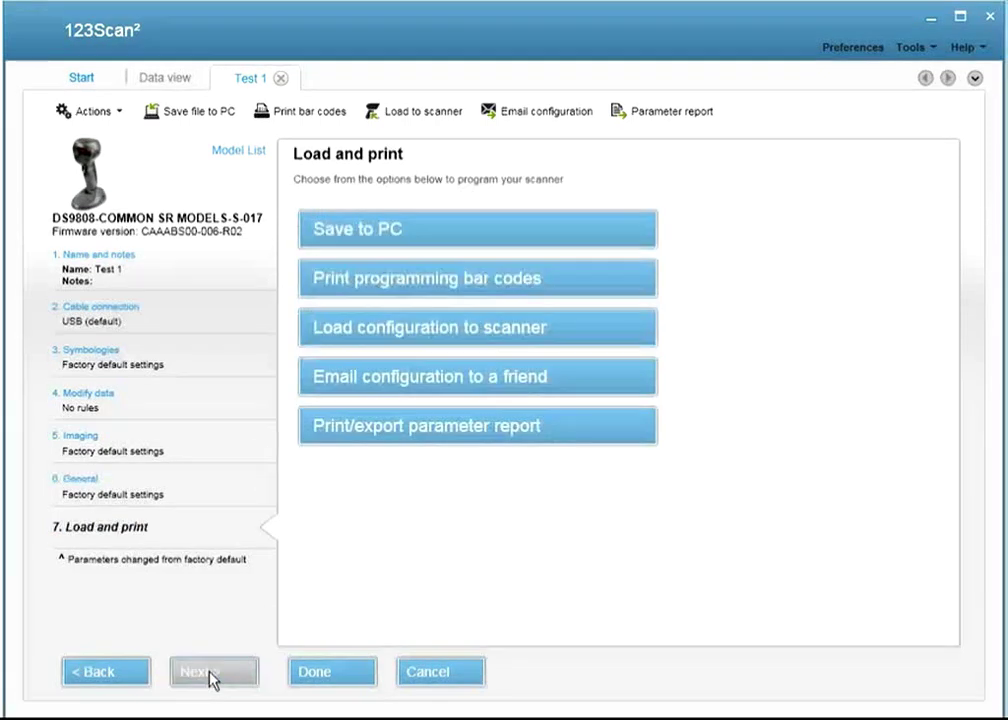
pyautogui.click(376, 231)
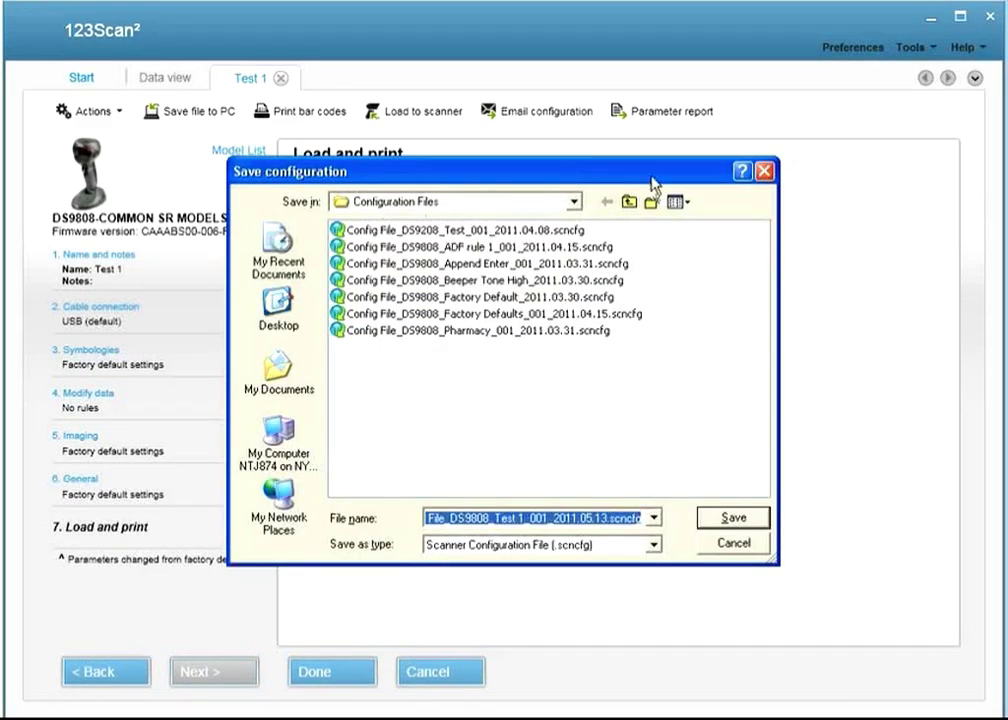
pyautogui.click(764, 171)
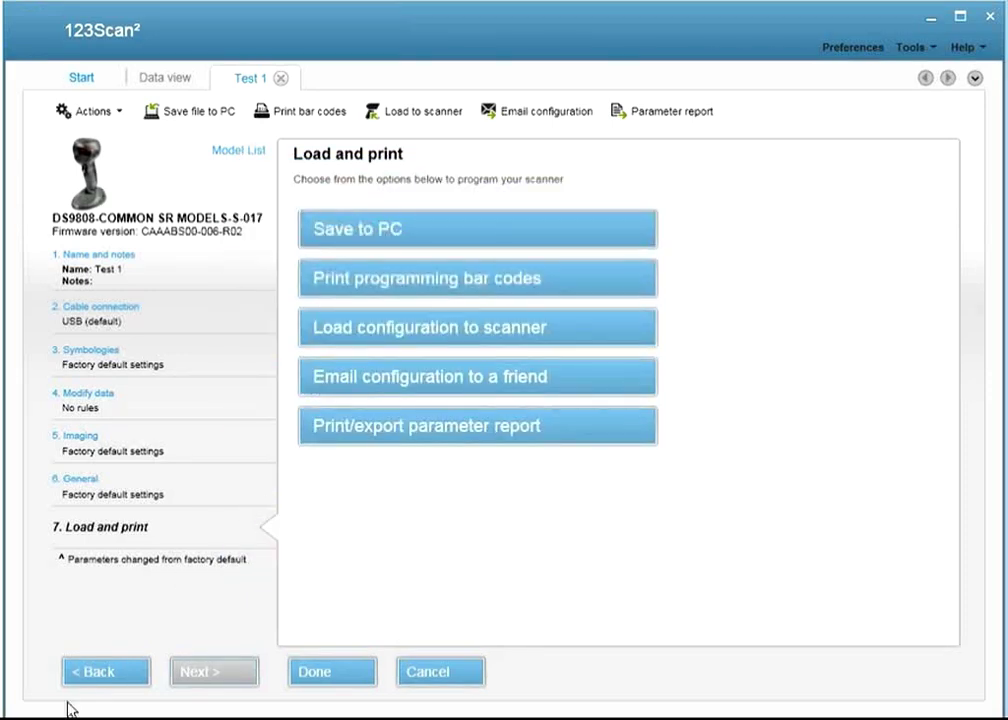
# Step: Navigate the Start menu to Programs > Zebra Scanner > 123Scan² > Your 123Scan² Files
pyautogui.click(30, 716)
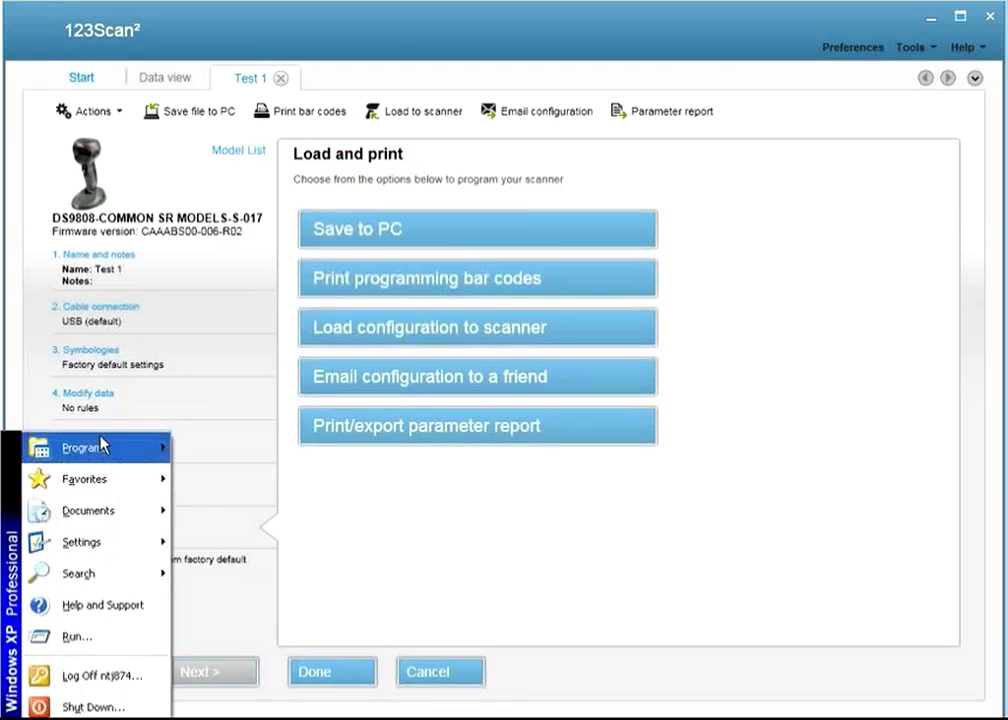
pyautogui.moveTo(101, 443)
pyautogui.scroll(-8, 265, 360)
pyautogui.moveTo(265, 371)
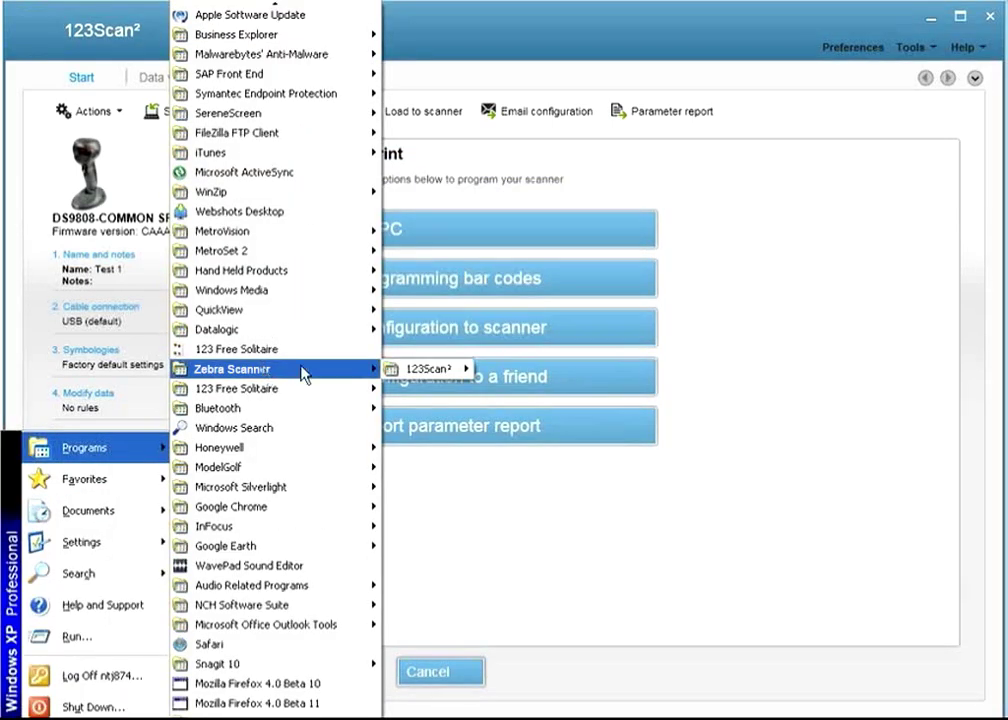
pyautogui.moveTo(440, 369)
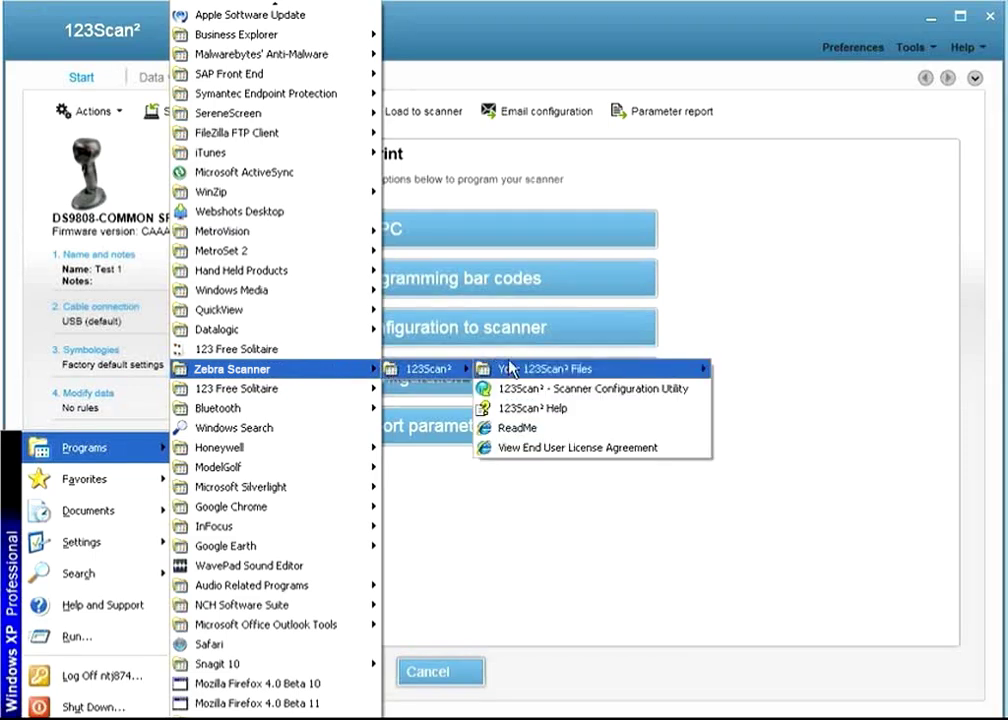
pyautogui.moveTo(523, 373)
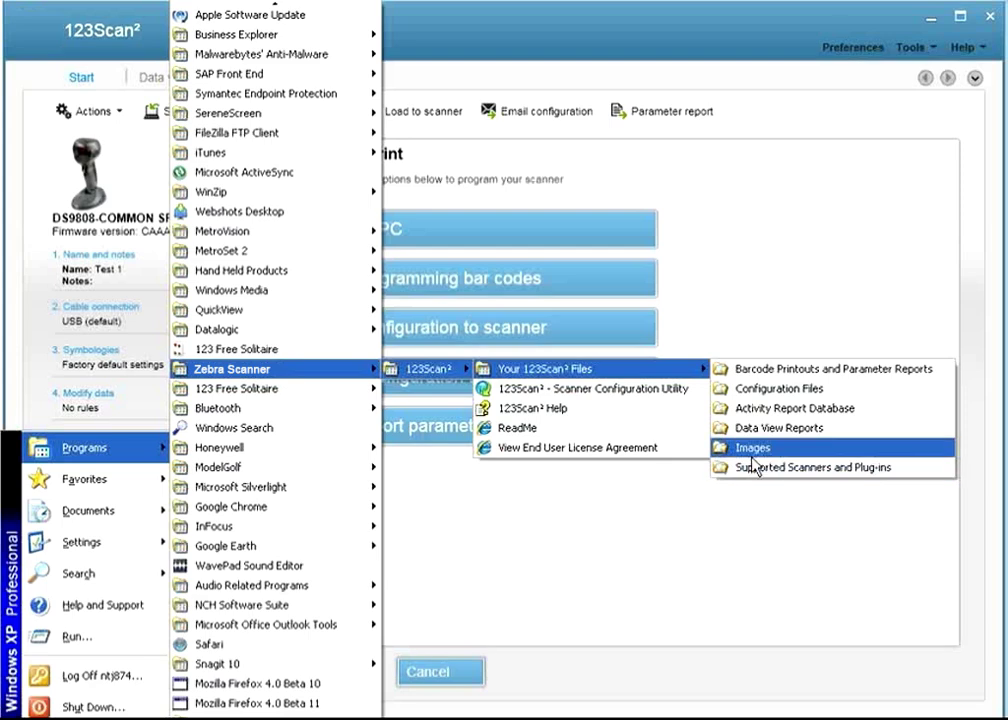
pyautogui.click(421, 292)
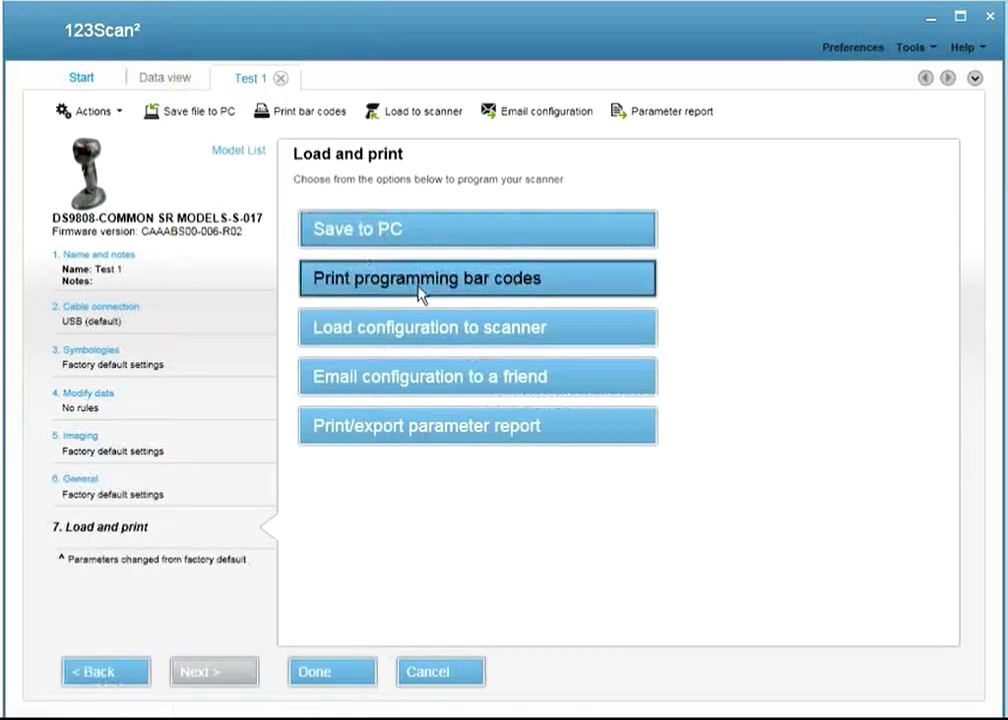
pyautogui.click(421, 292)
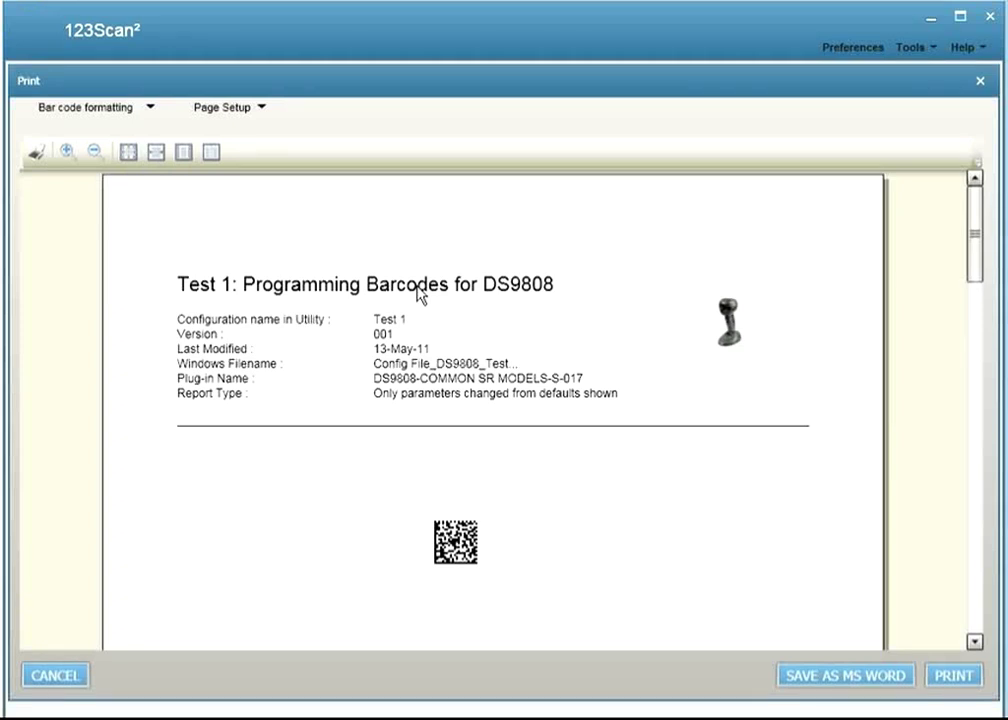
pyautogui.click(89, 109)
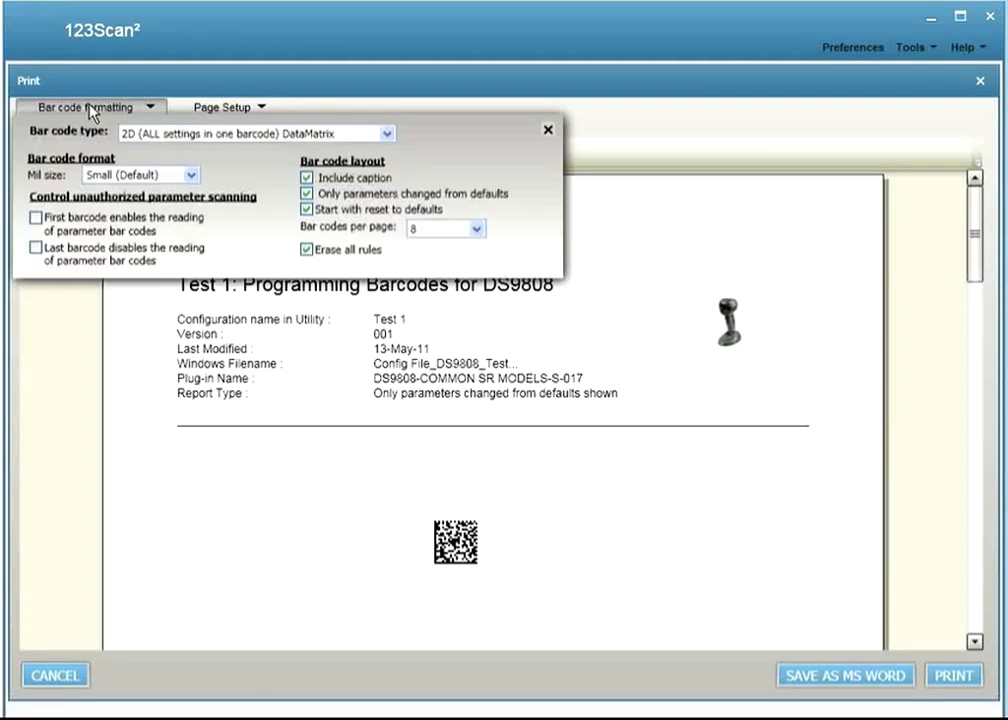
pyautogui.click(125, 132)
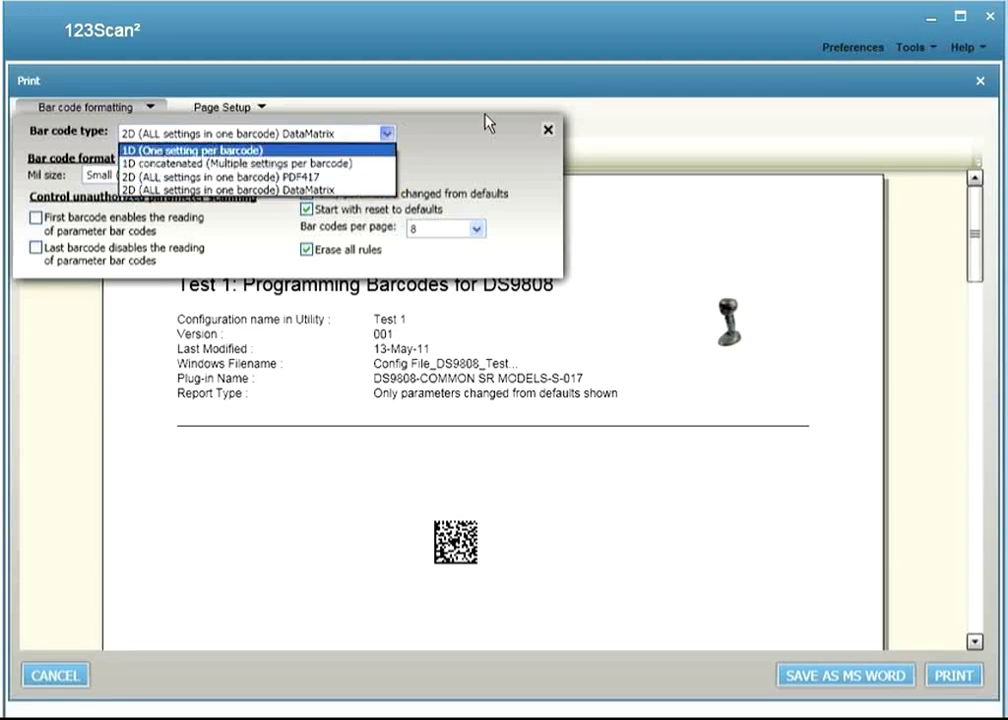
pyautogui.click(545, 133)
pyautogui.click(545, 133)
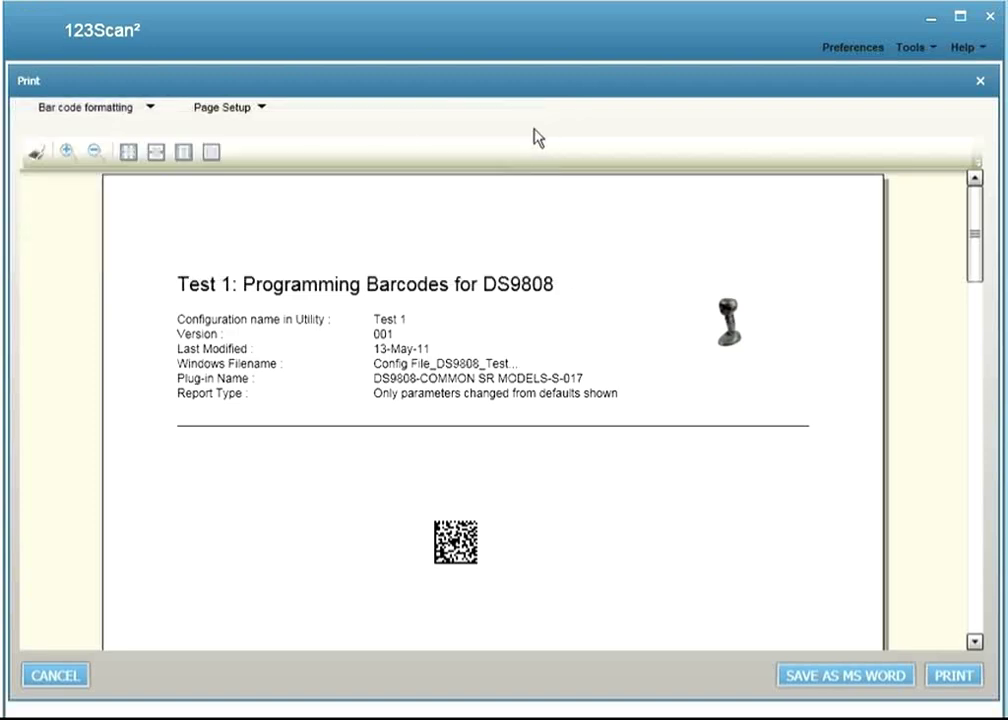
pyautogui.click(220, 108)
pyautogui.click(314, 155)
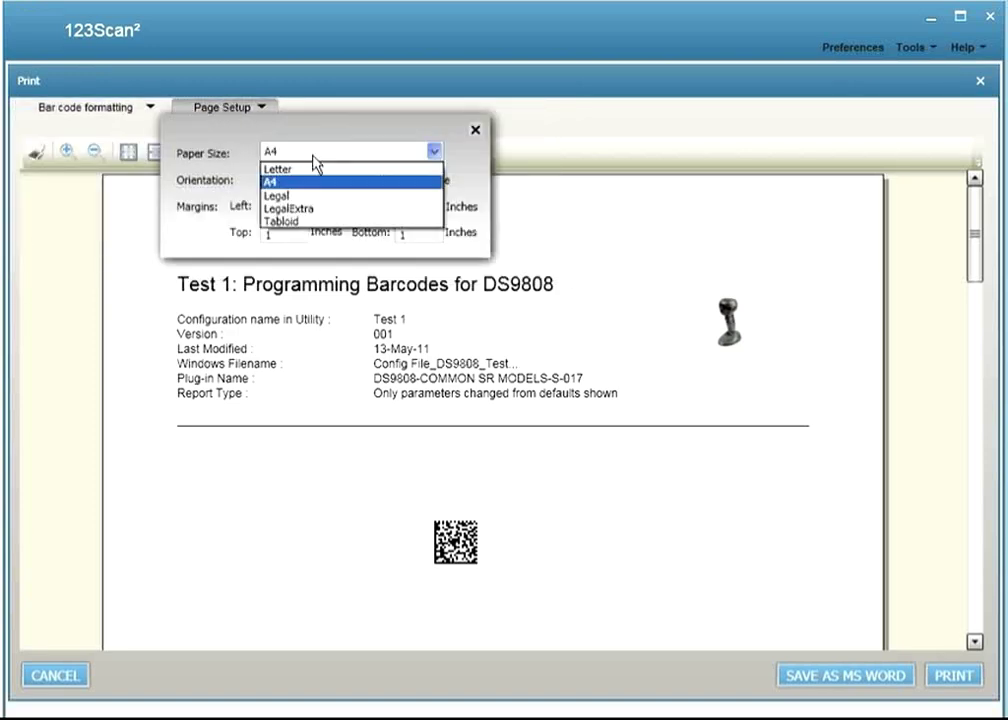
pyautogui.click(476, 131)
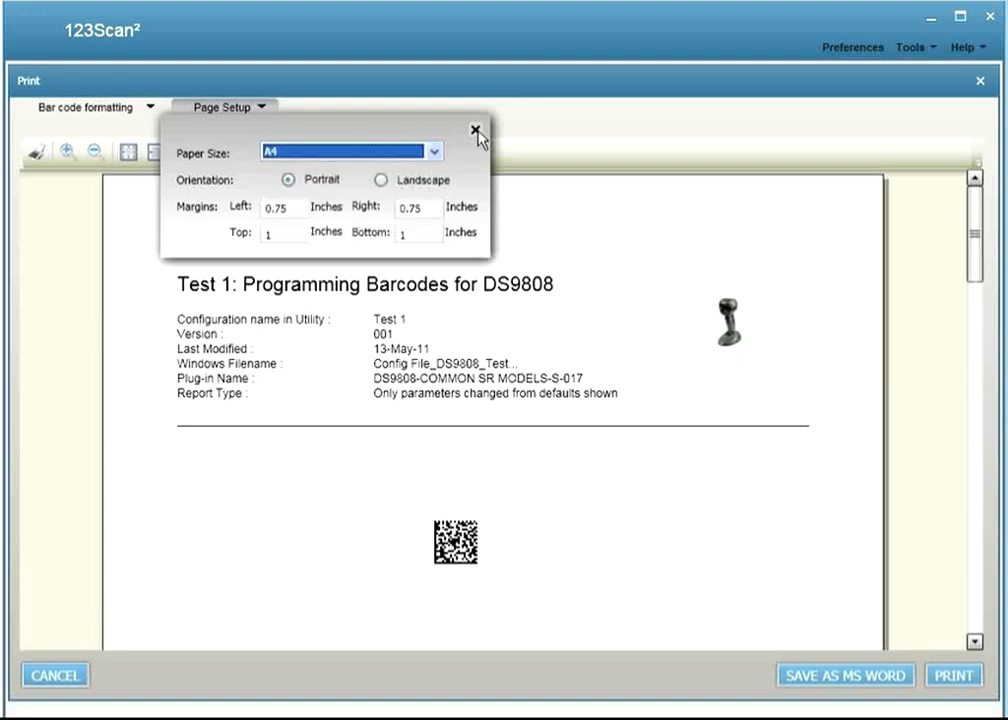
pyautogui.click(477, 132)
pyautogui.click(980, 81)
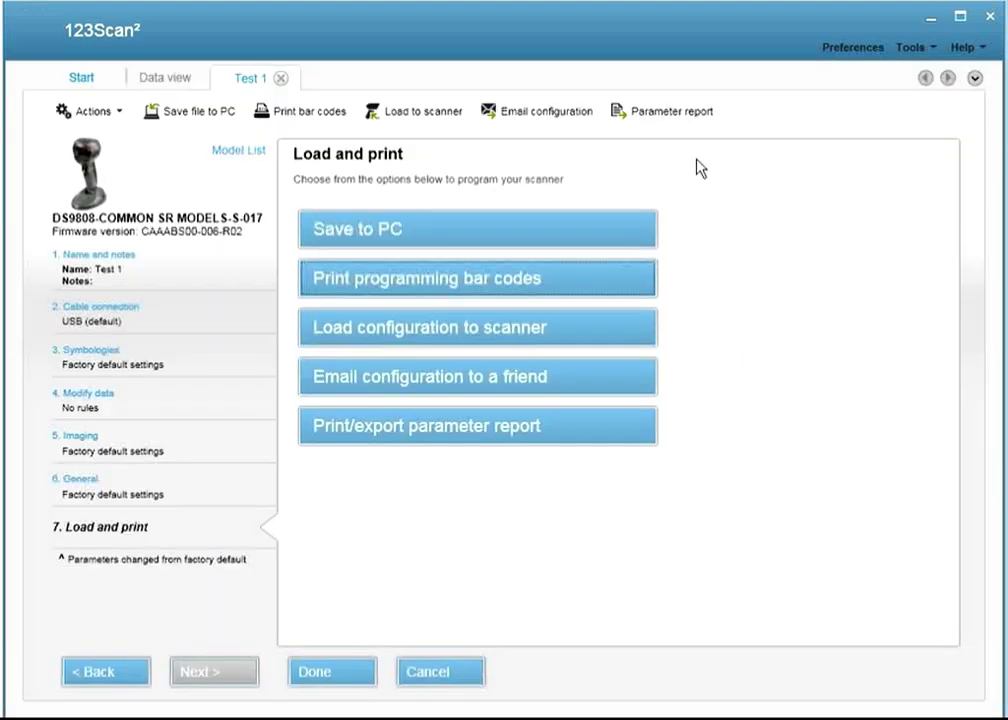
# Step: Load Test 1 onto all USB-connected scanners and close the loading window
pyautogui.click(472, 334)
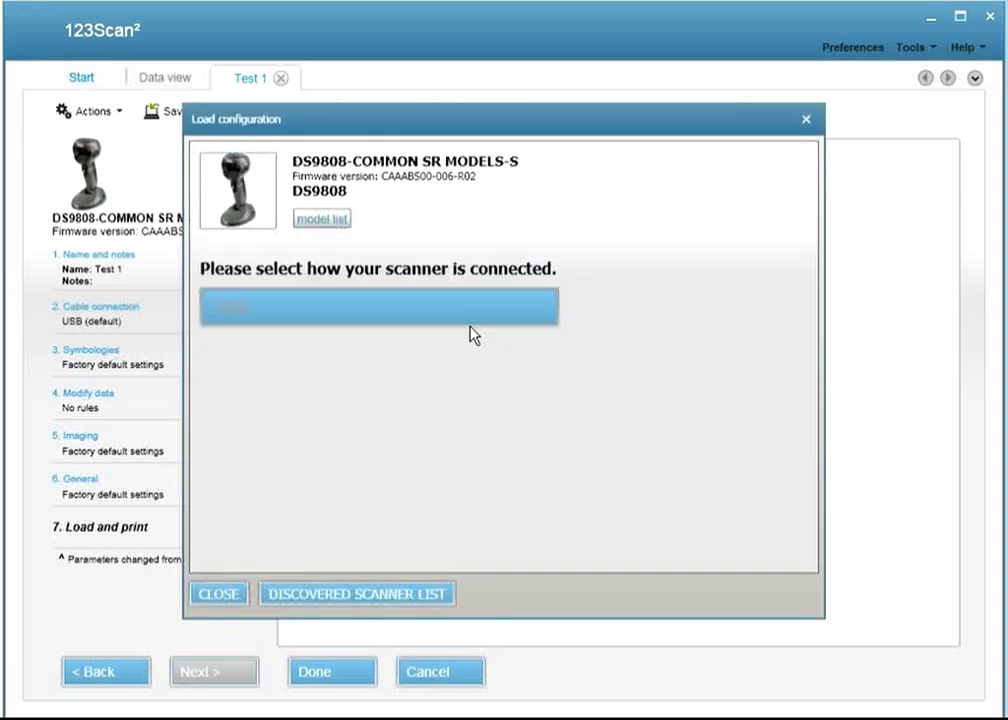
pyautogui.click(466, 312)
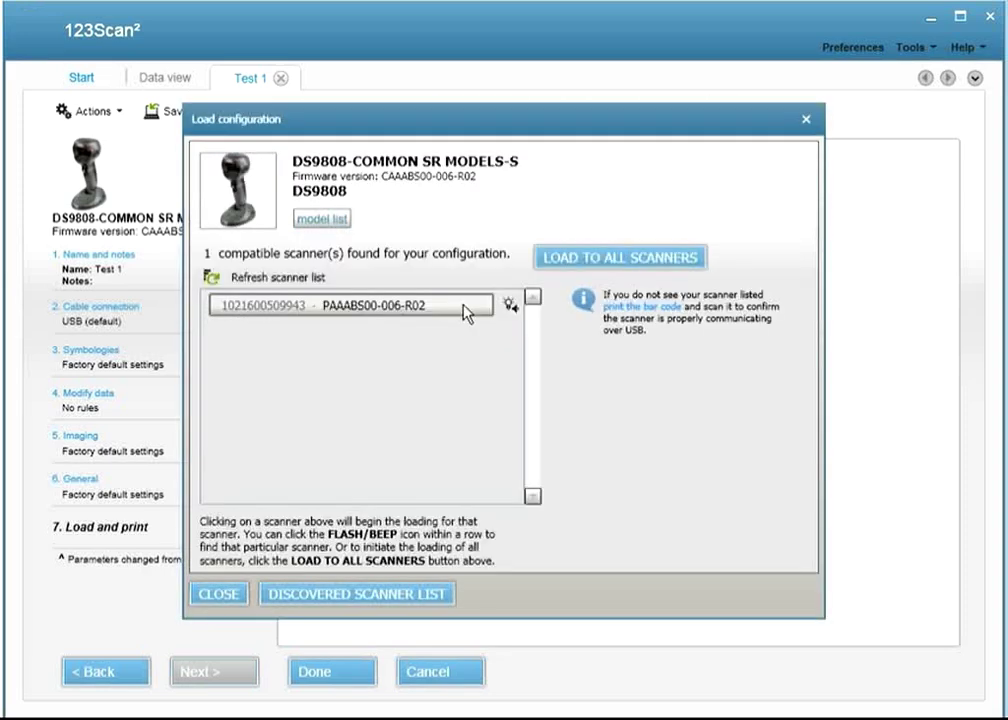
pyautogui.click(562, 260)
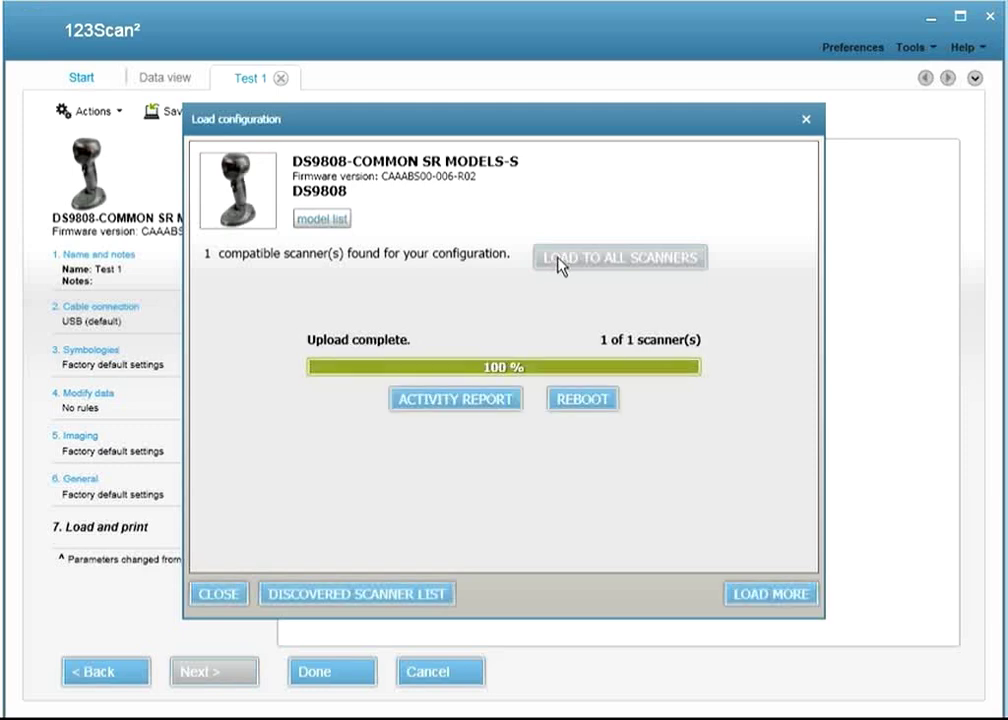
pyautogui.click(233, 598)
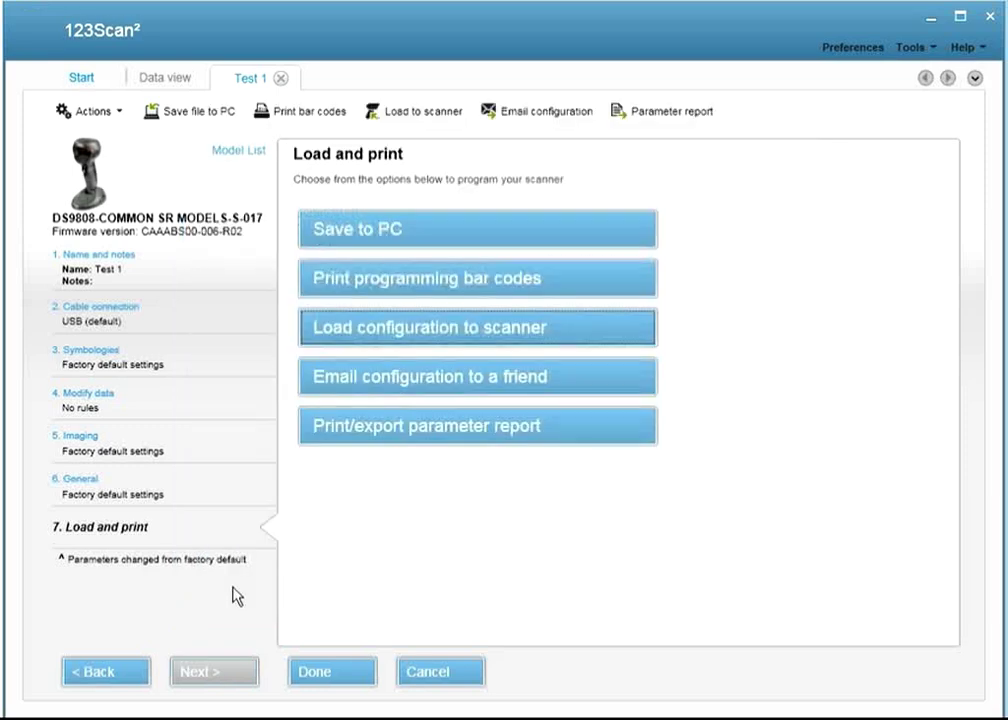
pyautogui.click(368, 382)
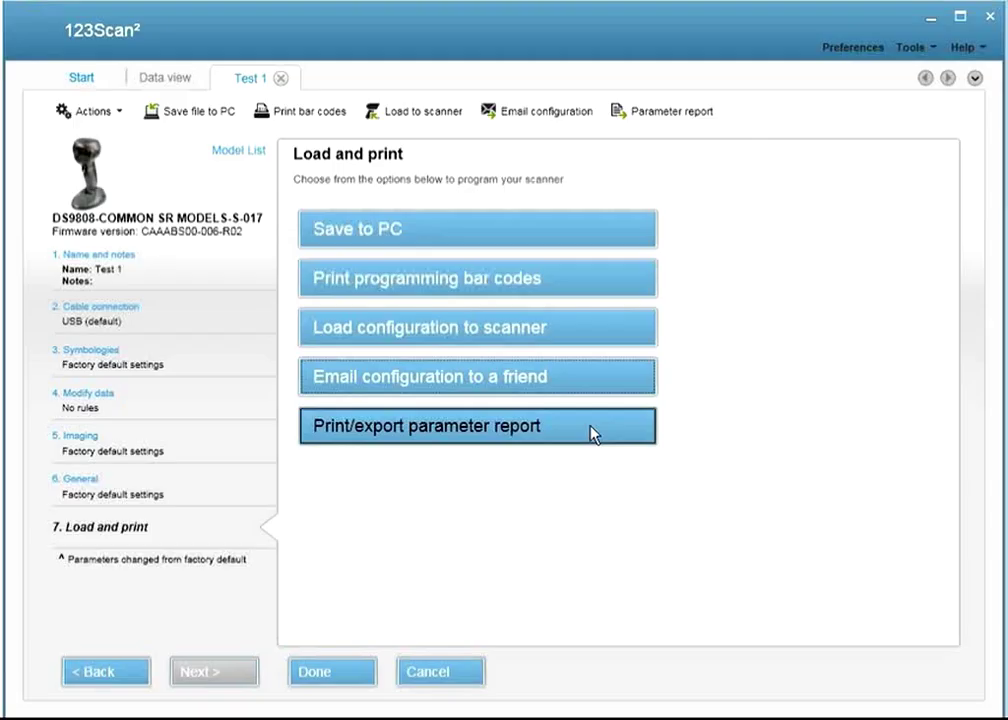
pyautogui.click(592, 433)
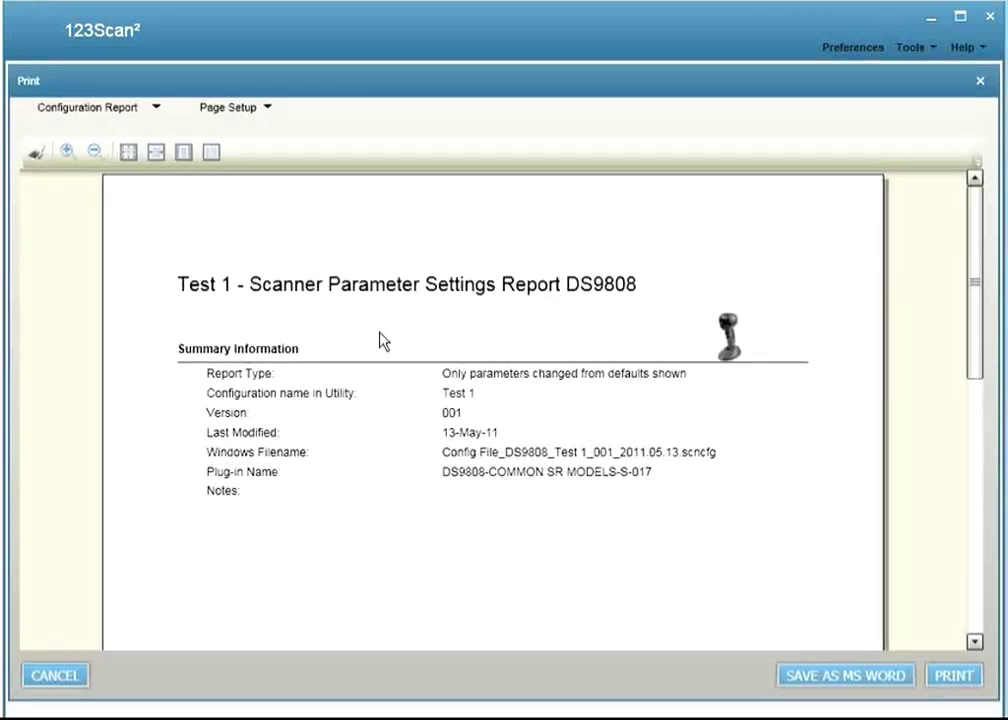
pyautogui.click(80, 108)
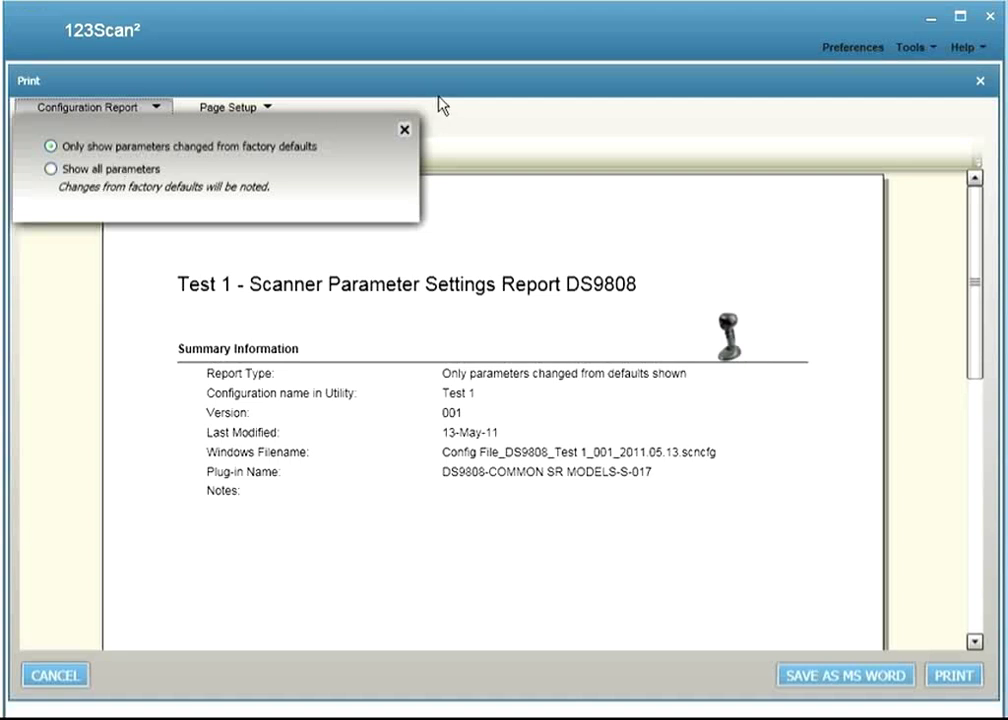
pyautogui.click(980, 81)
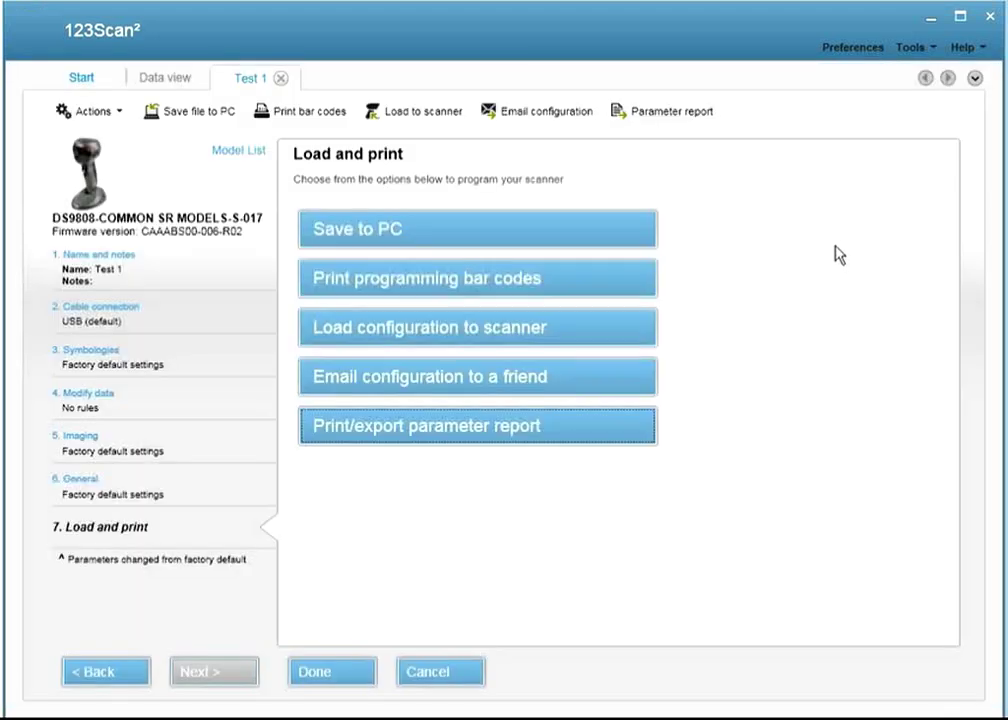